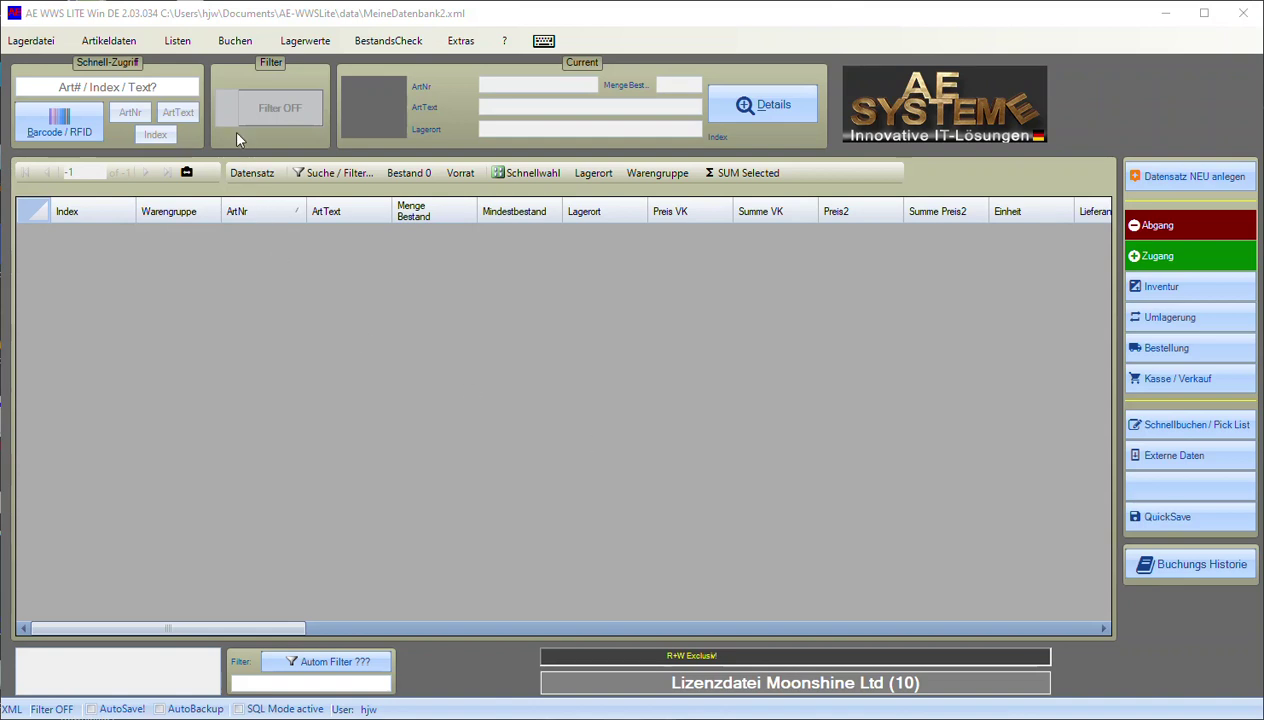
# Step: Enter Werbung and Werkzeug as new entries for the Warengruppe list
pyautogui.click(186, 46)
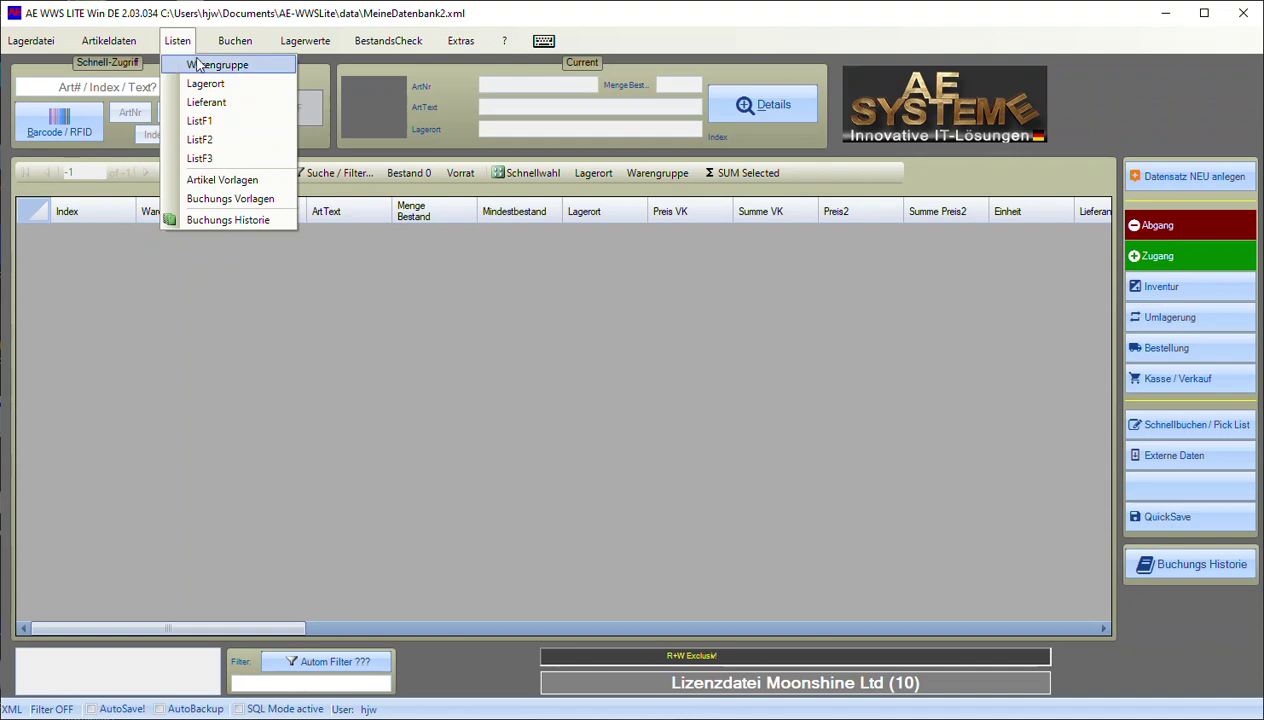
pyautogui.click(200, 62)
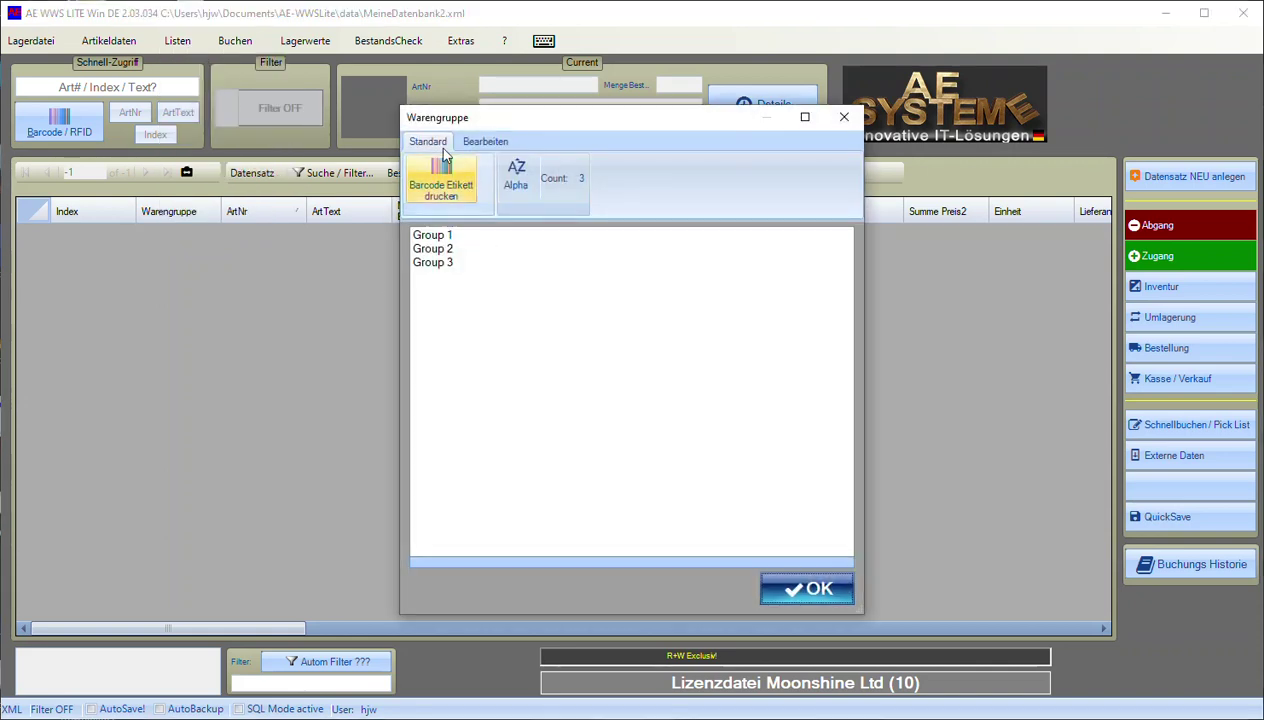
pyautogui.click(485, 142)
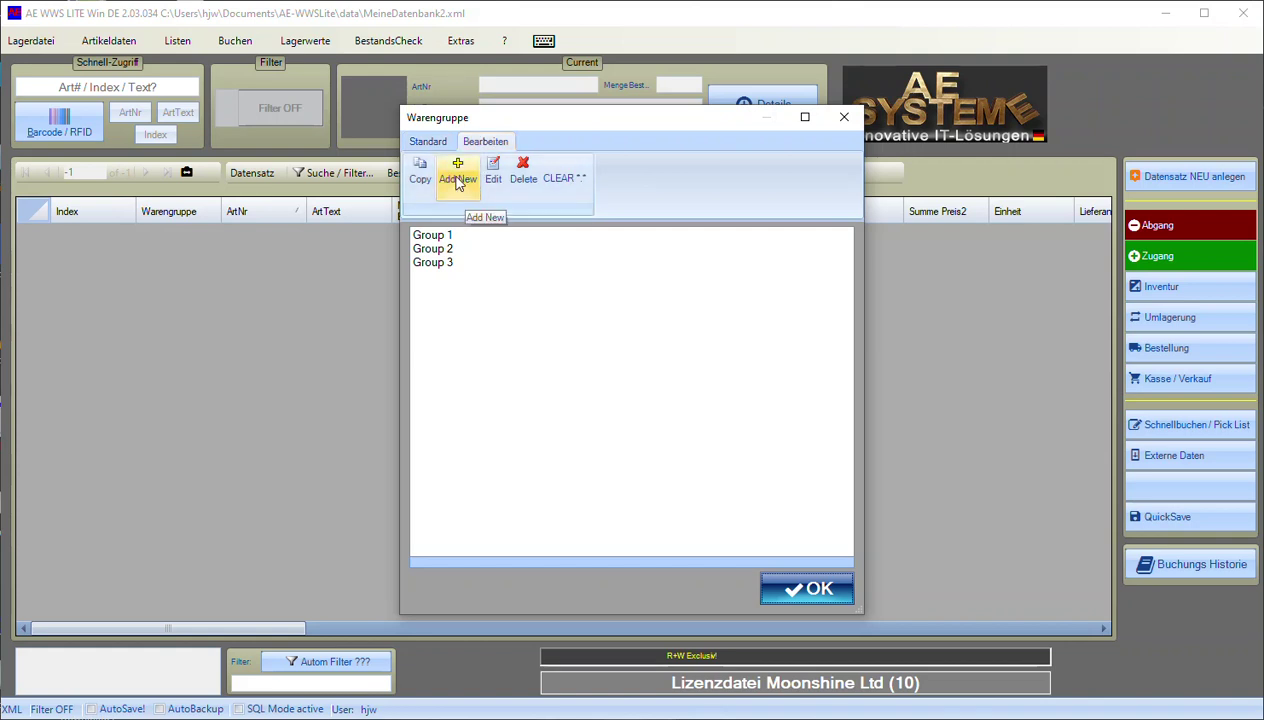
pyautogui.click(457, 171)
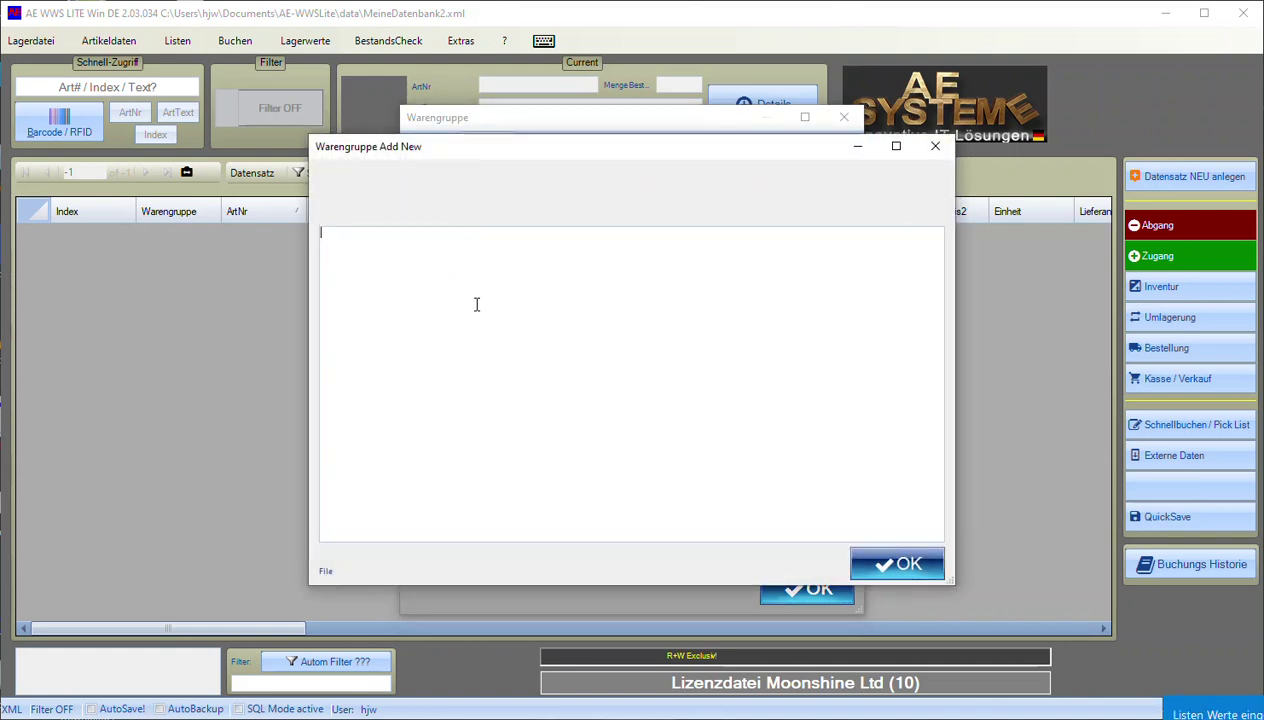
pyautogui.write('Werbung')
pyautogui.press('Return')
pyautogui.write('werkzeug')
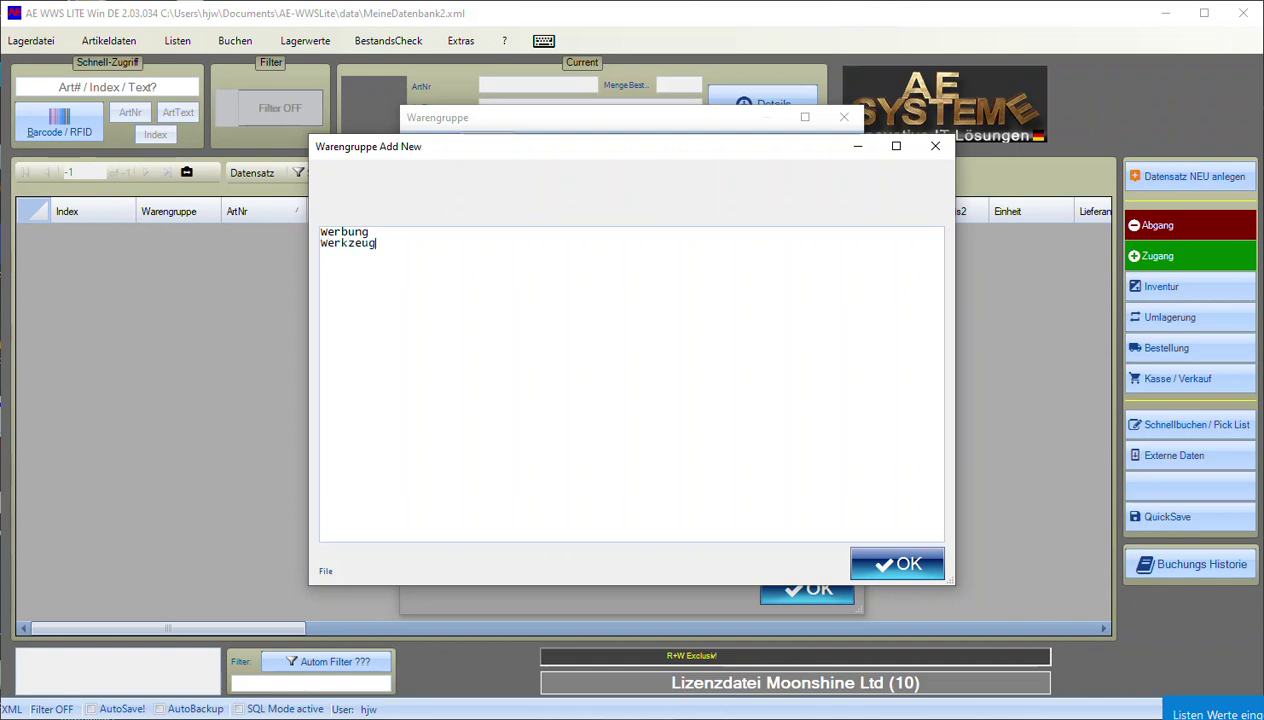
# Step: Enter Sonderartikel as a third new Warengruppe and save the list
pyautogui.press('Return')
pyautogui.write('Sodnes')
pyautogui.press('BackSpace')
pyautogui.press('BackSpace')
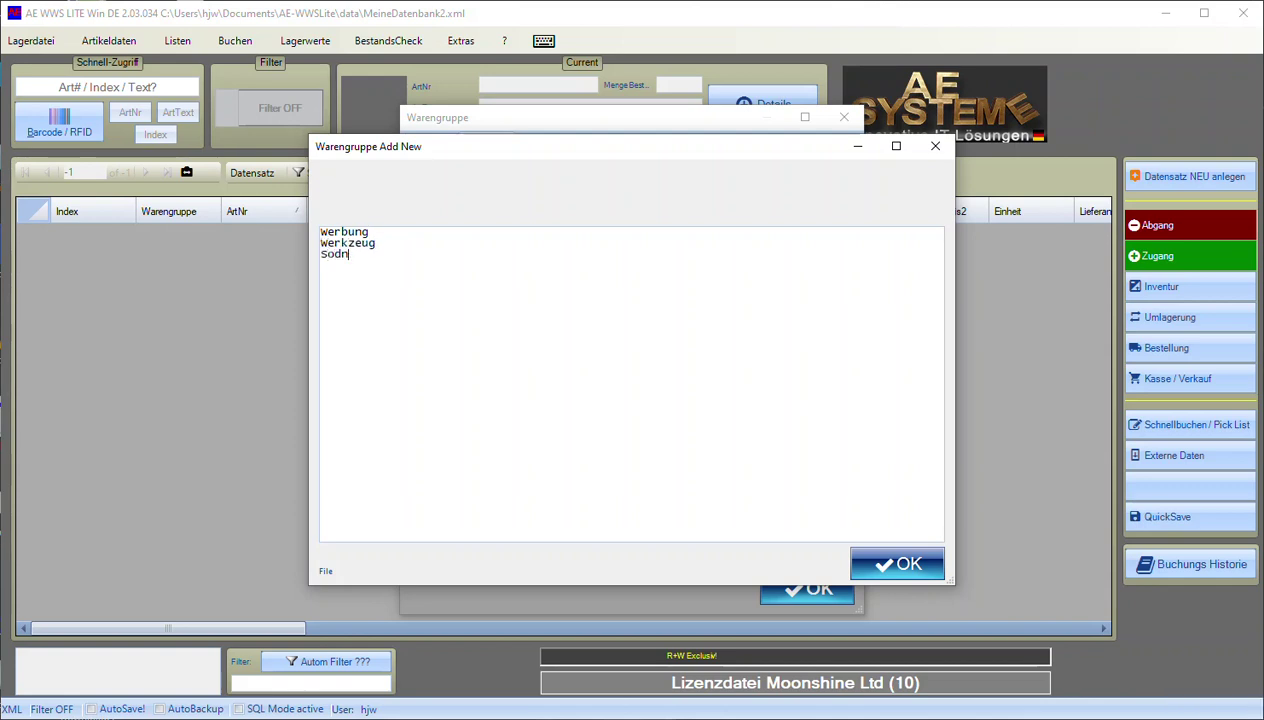
pyautogui.press('BackSpace')
pyautogui.press('BackSpace')
pyautogui.write('onderartikel')
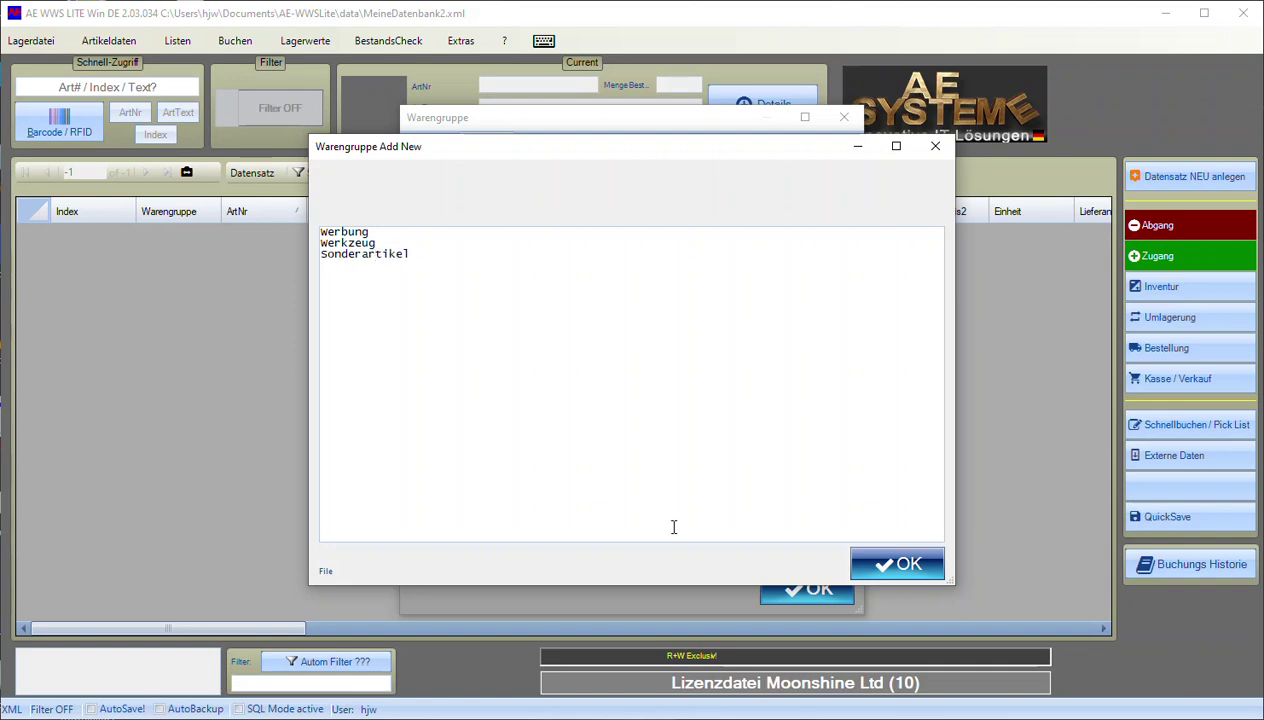
pyautogui.click(893, 562)
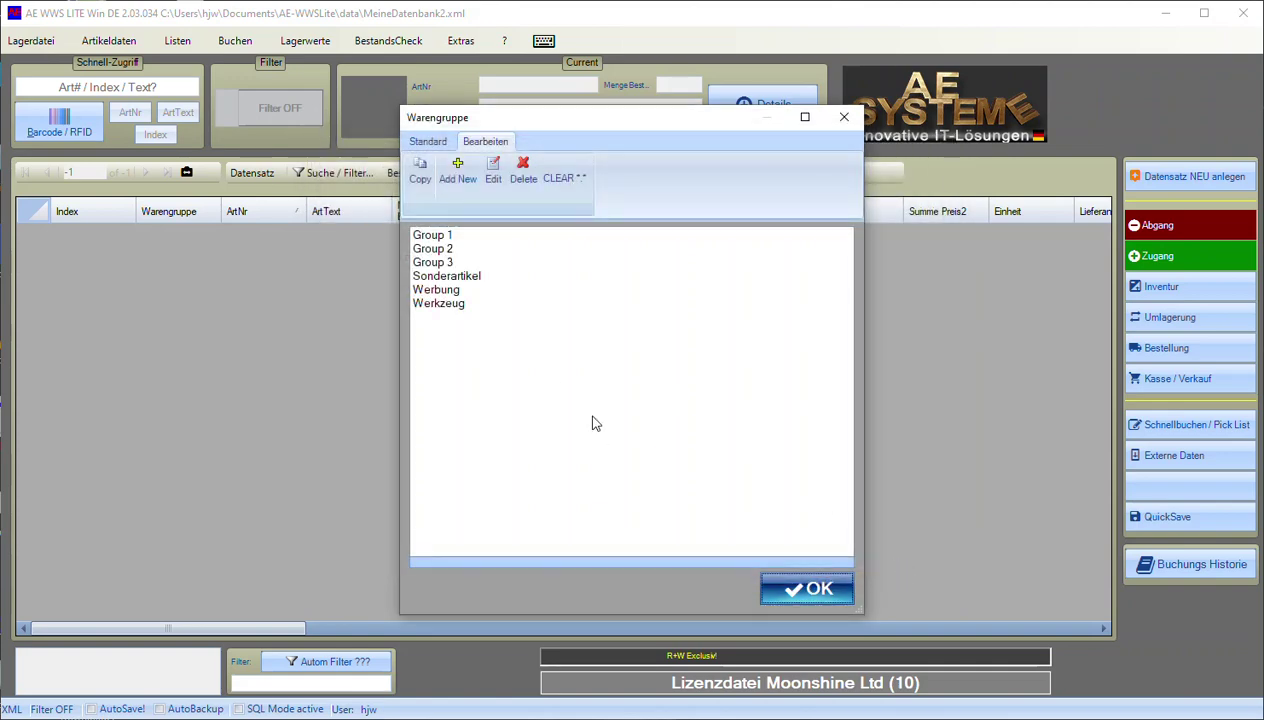
pyautogui.click(818, 589)
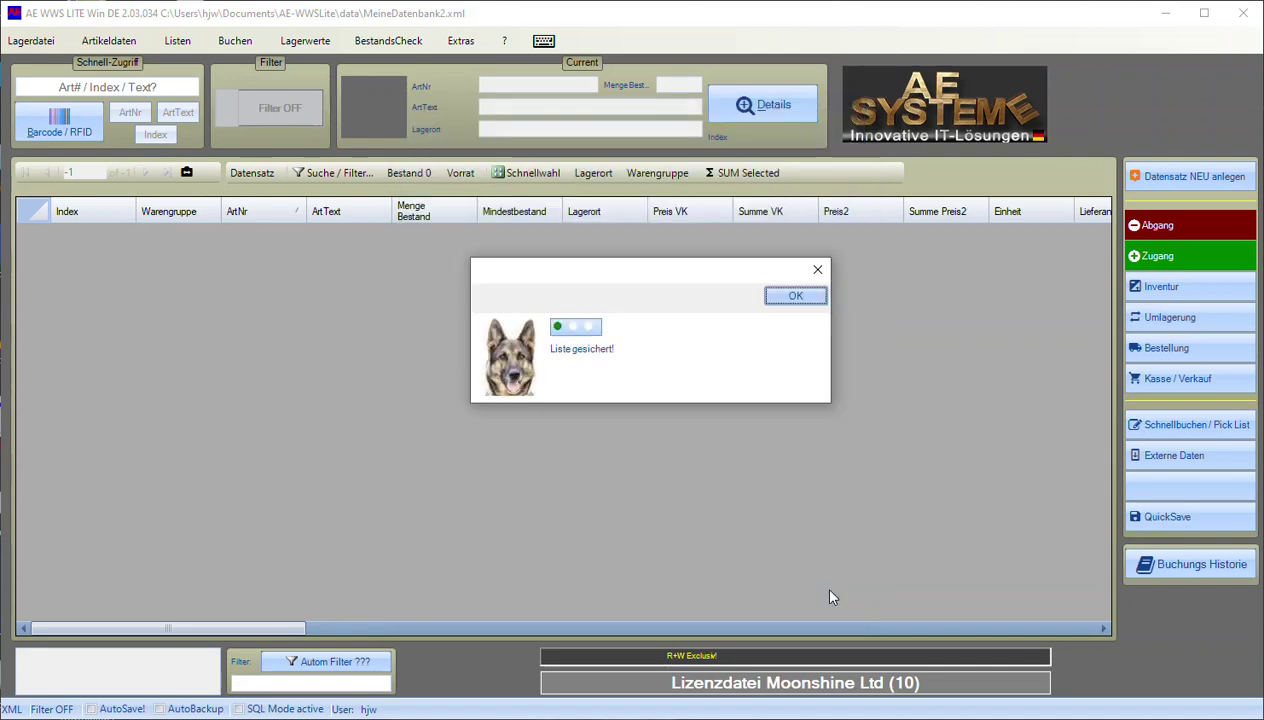
pyautogui.click(798, 293)
# Step: Add the storage locations Halle1 and Halle2 to the Lagerort list and save it
pyautogui.click(180, 41)
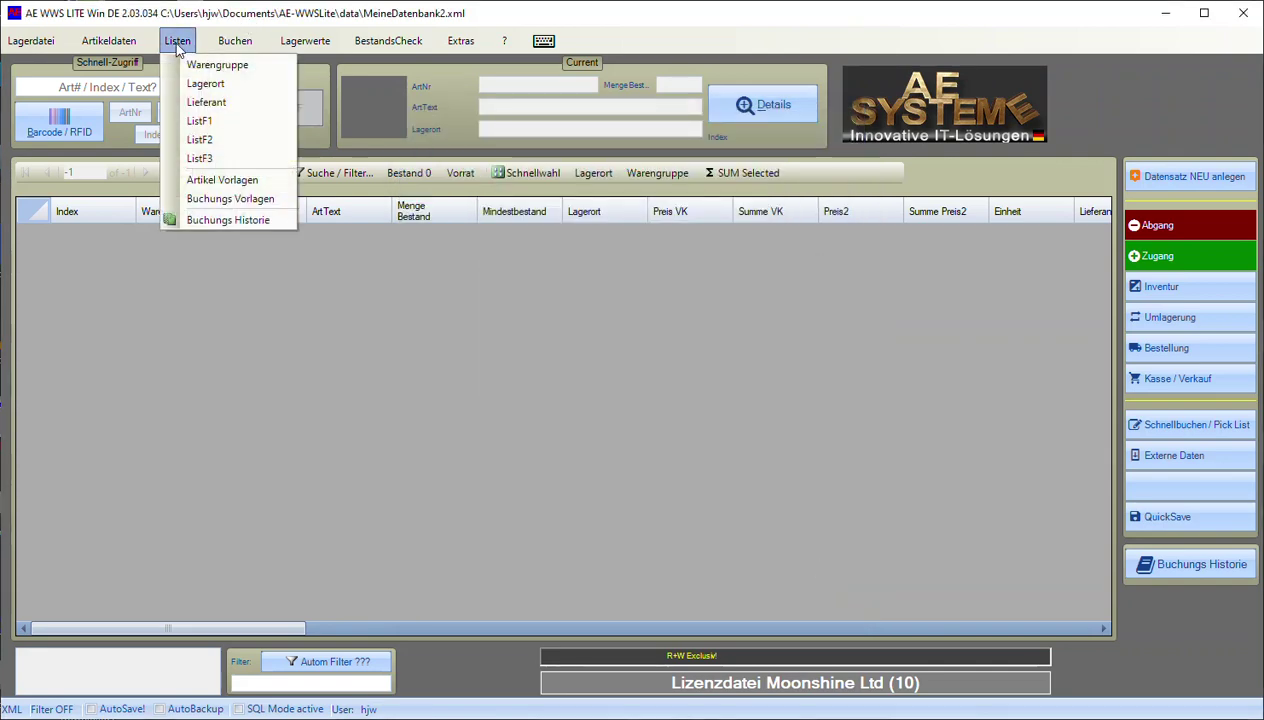
pyautogui.click(194, 84)
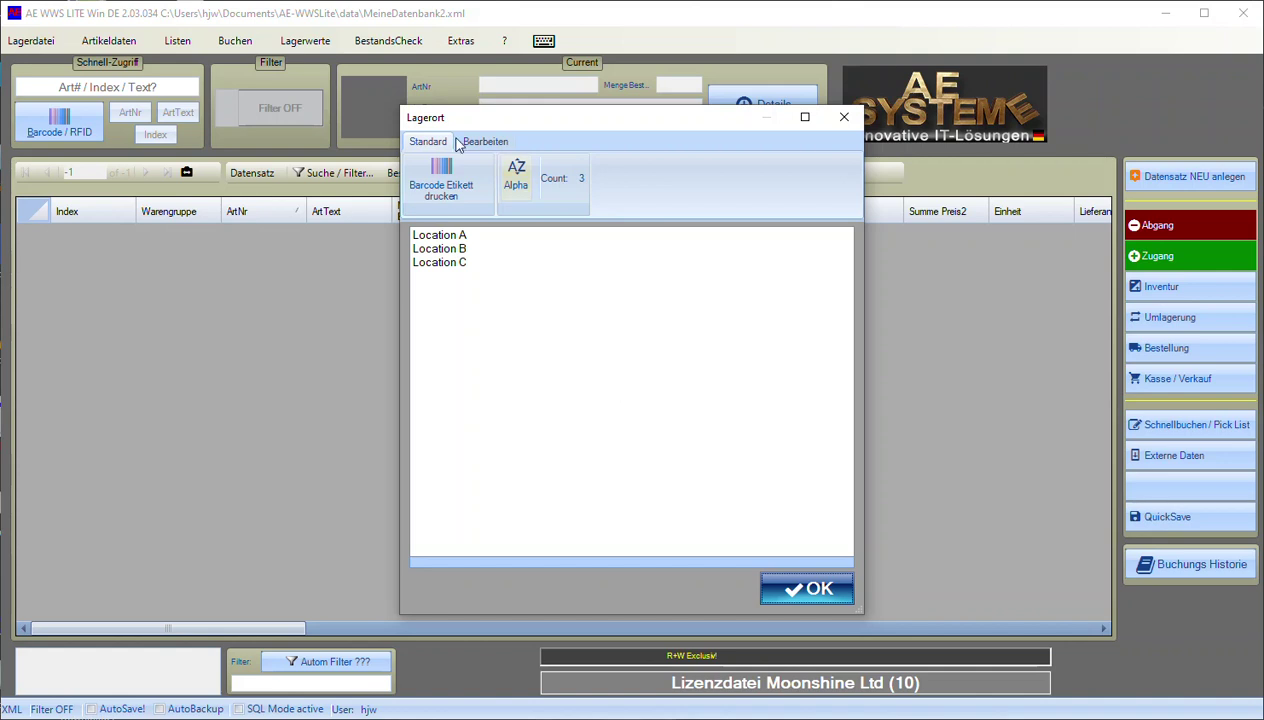
pyautogui.click(486, 145)
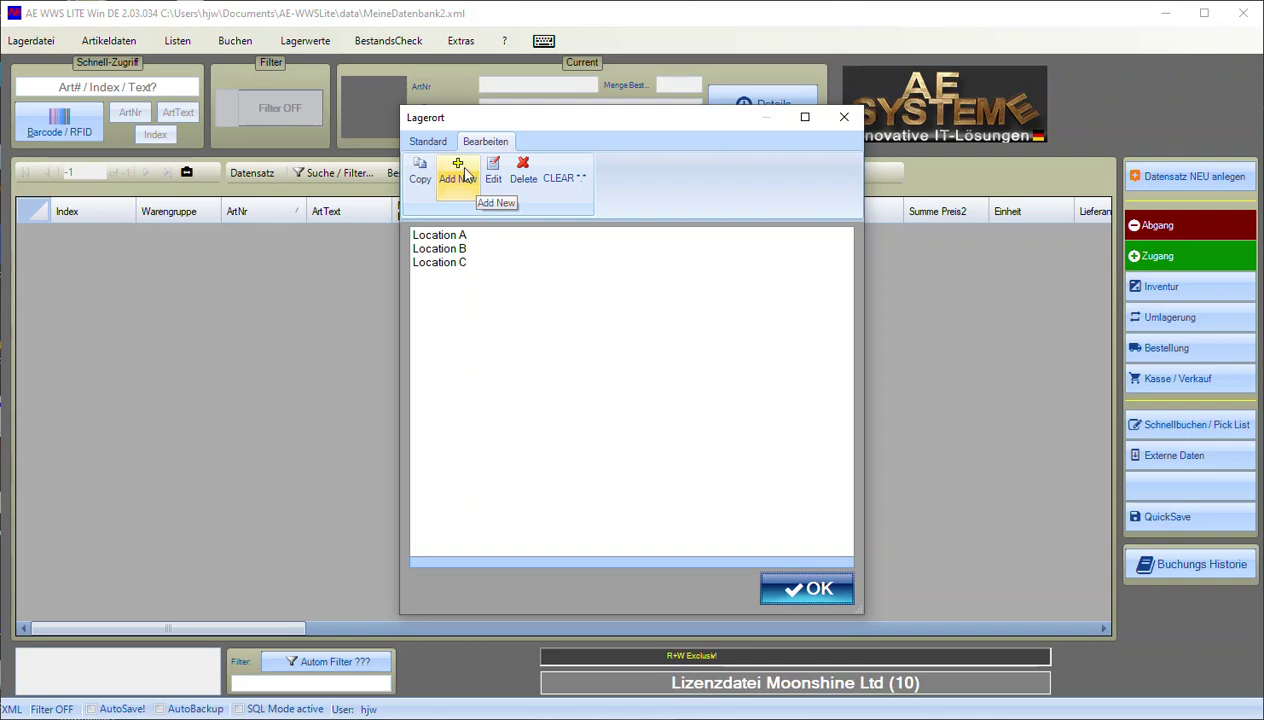
pyautogui.click(466, 182)
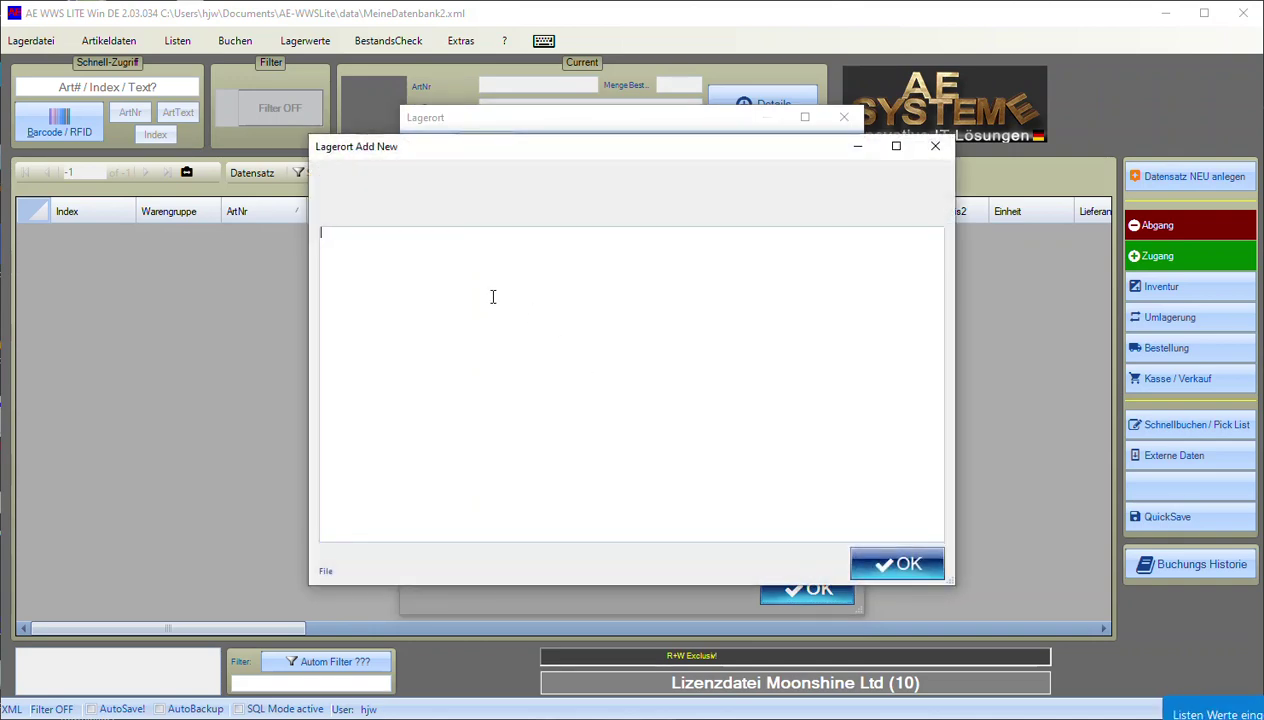
pyautogui.write('Hel')
pyautogui.write('ll')
pyautogui.write('e1')
pyautogui.press('Return')
pyautogui.write('Halle2')
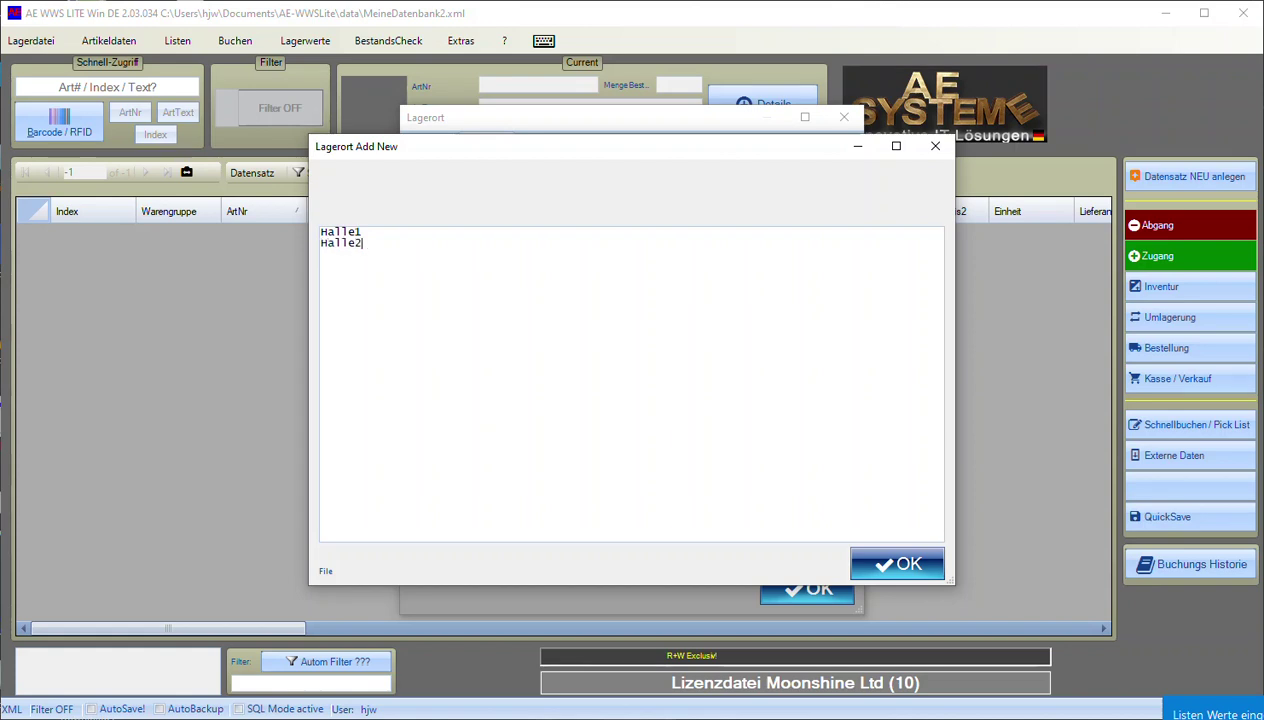
pyautogui.click(896, 564)
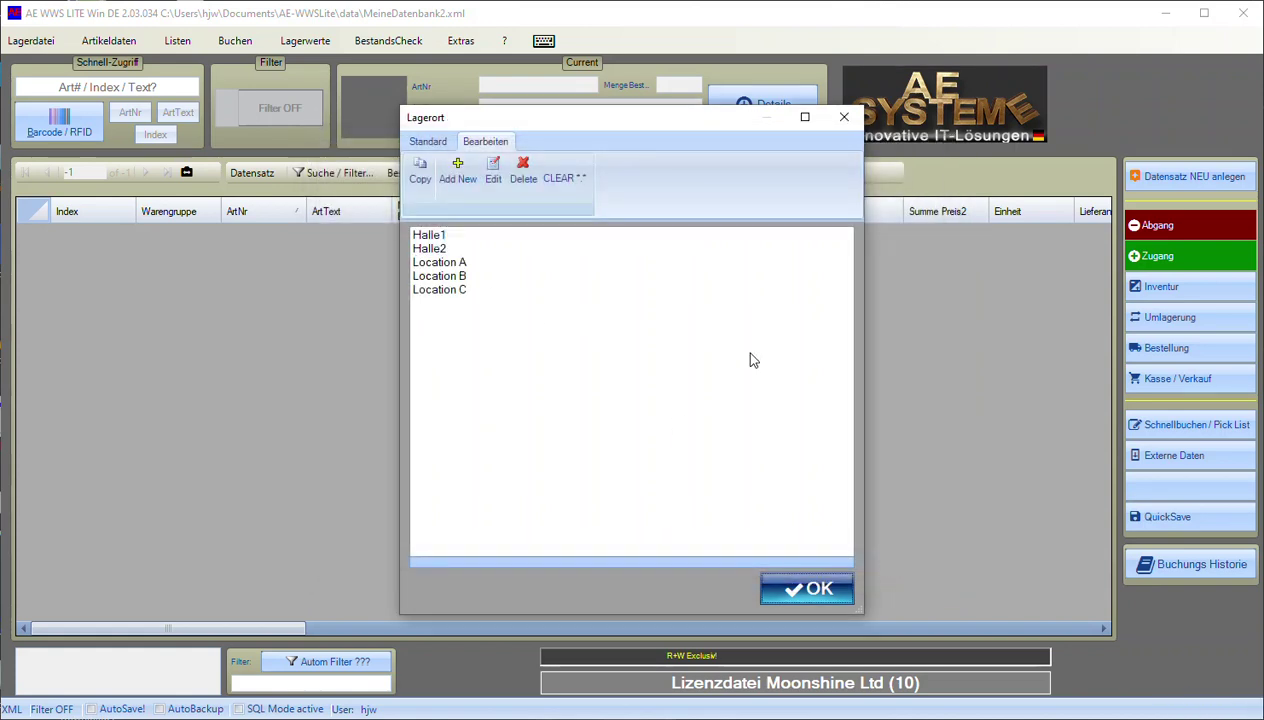
pyautogui.click(808, 590)
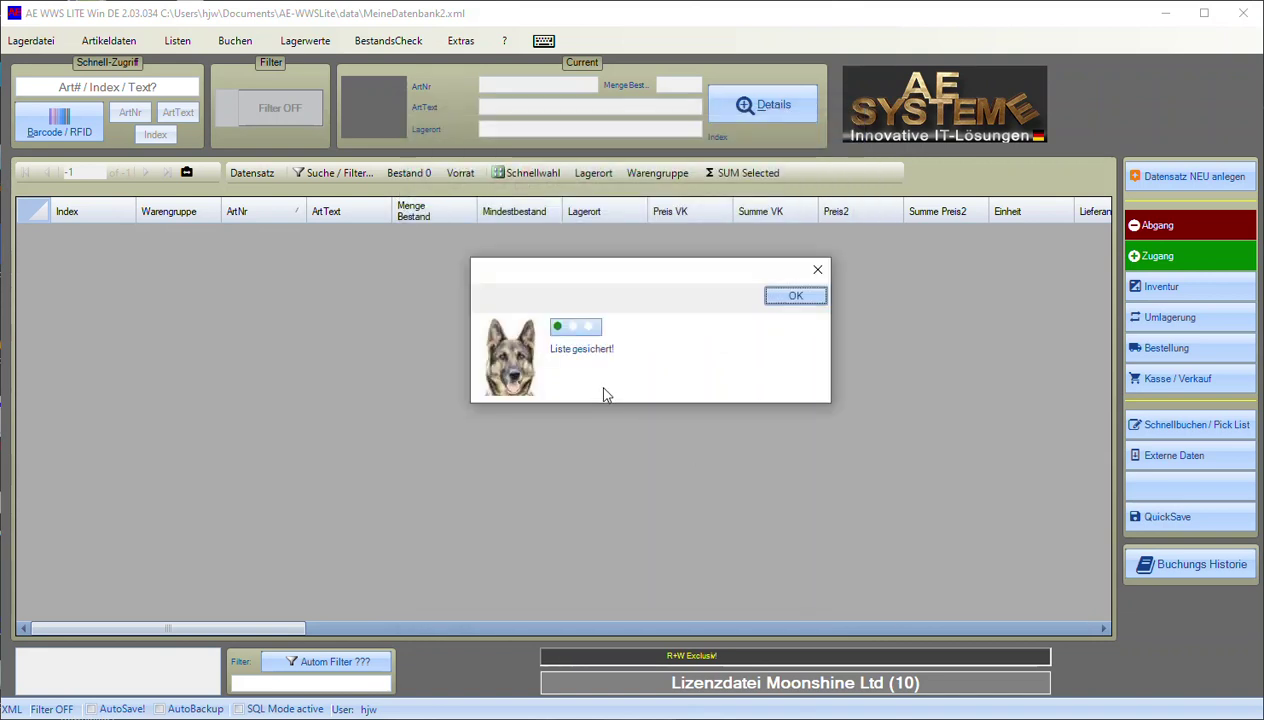
pyautogui.click(805, 296)
# Step: Review the entries of the Lieferant list and close it with saving
pyautogui.click(177, 40)
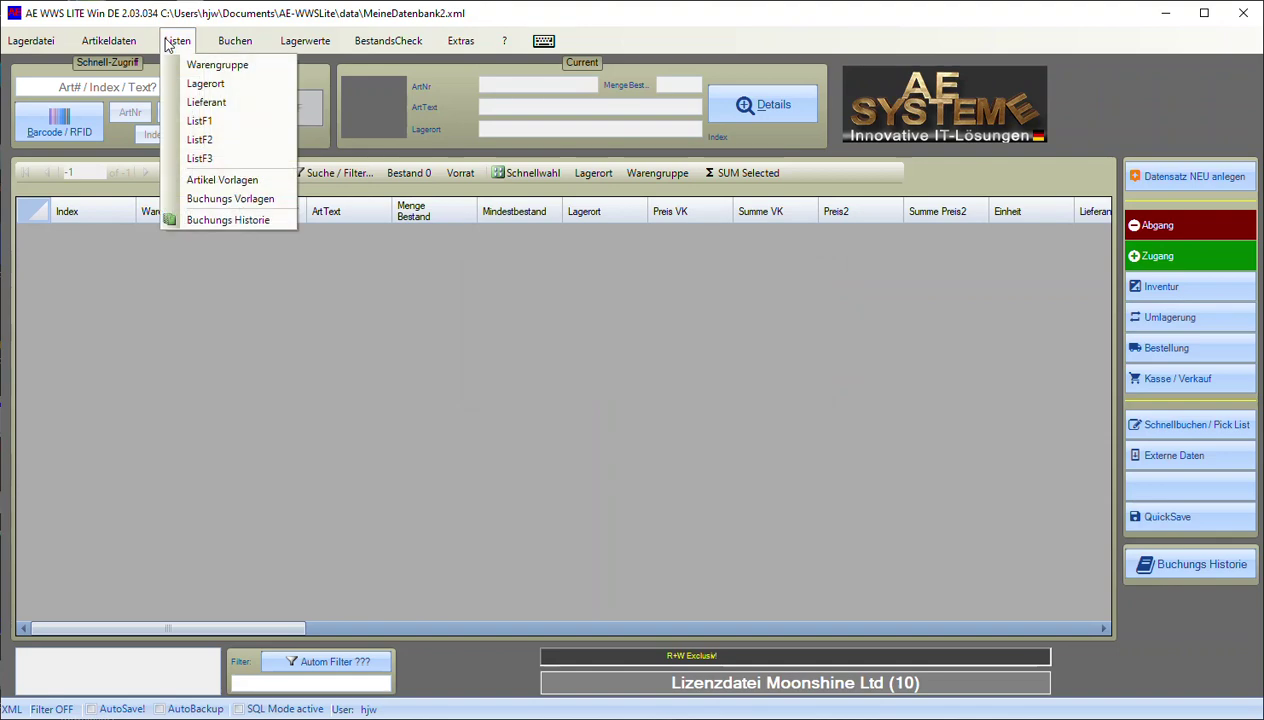
pyautogui.click(197, 104)
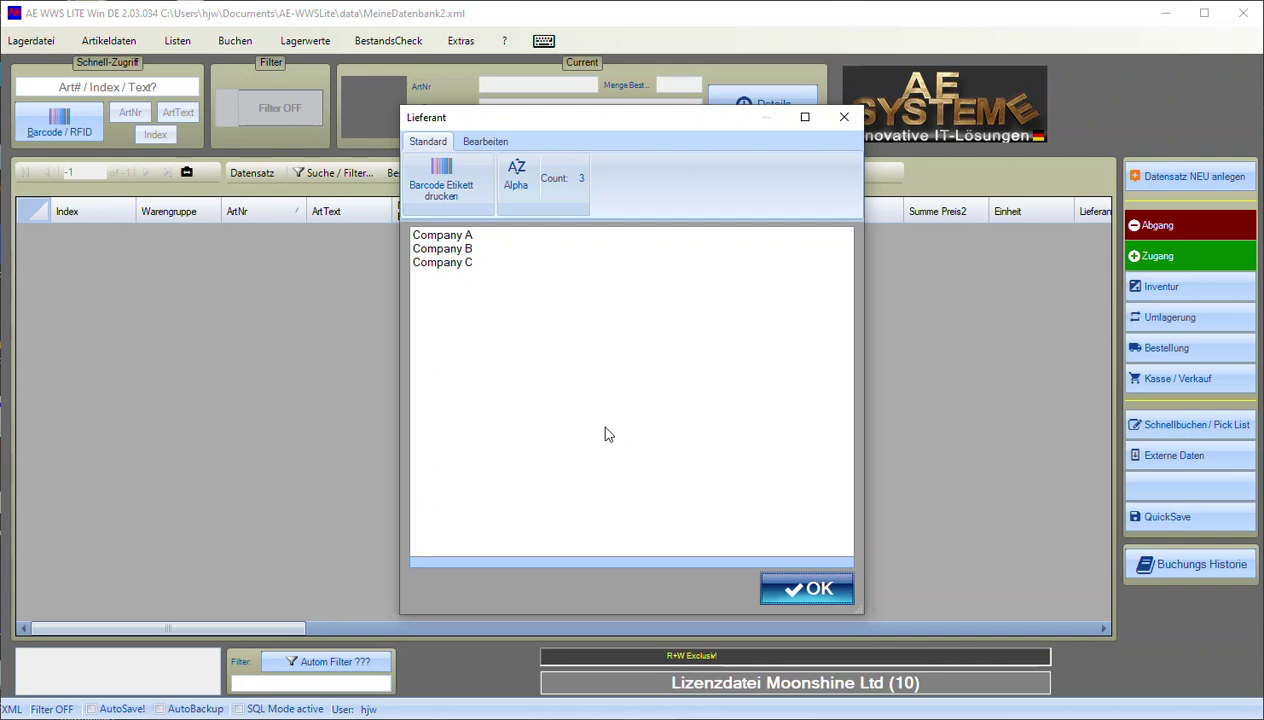
pyautogui.click(823, 594)
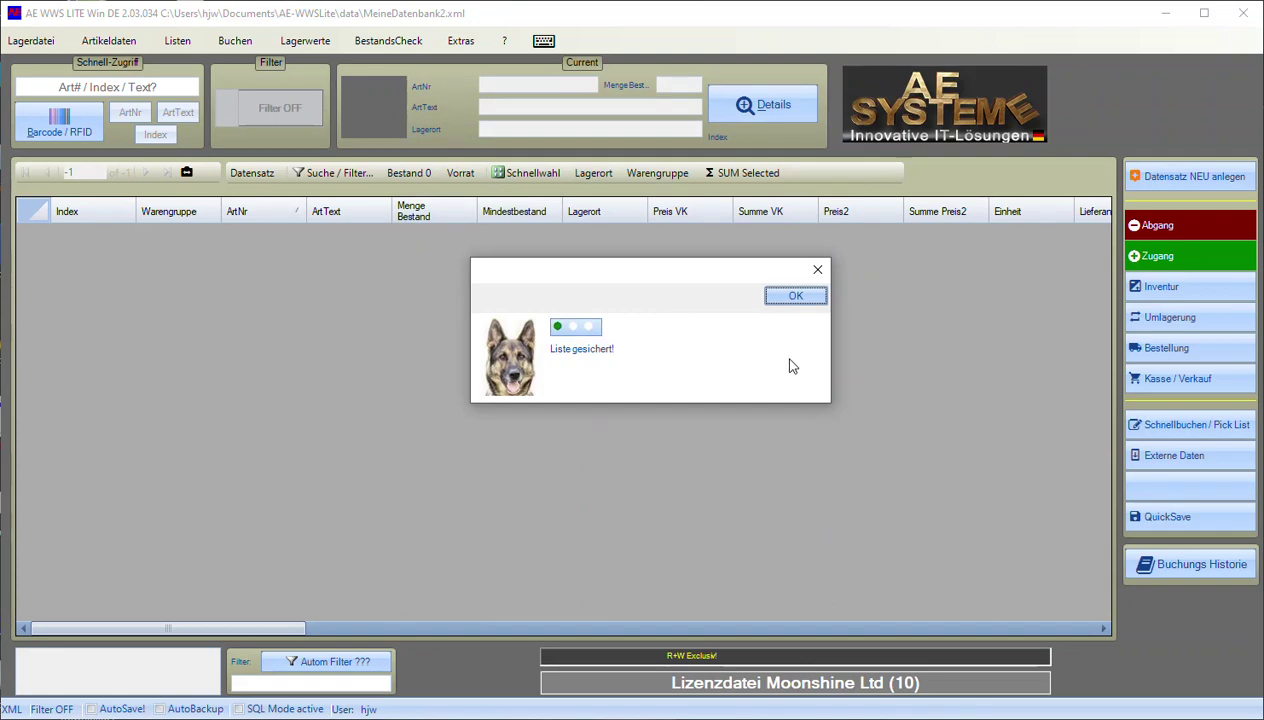
pyautogui.click(786, 296)
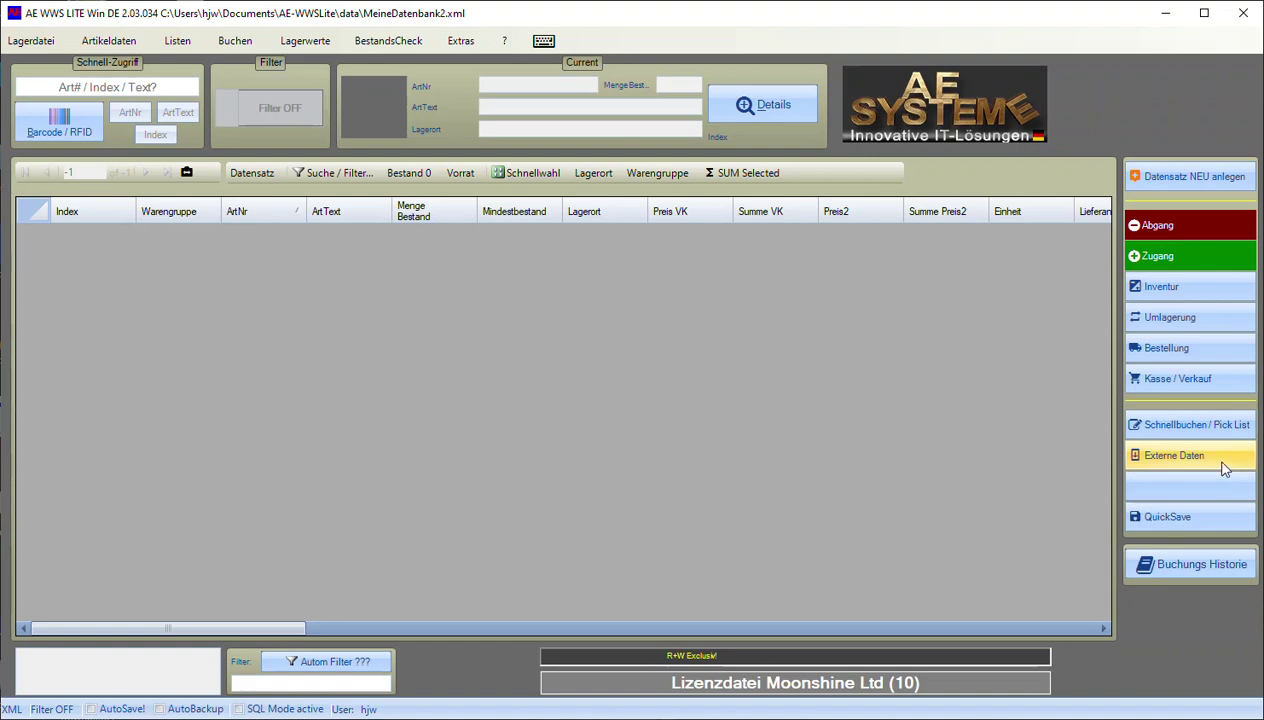
# Step: Create a new article record with article number 1000 and an initial stock quantity of 0
pyautogui.click(1195, 177)
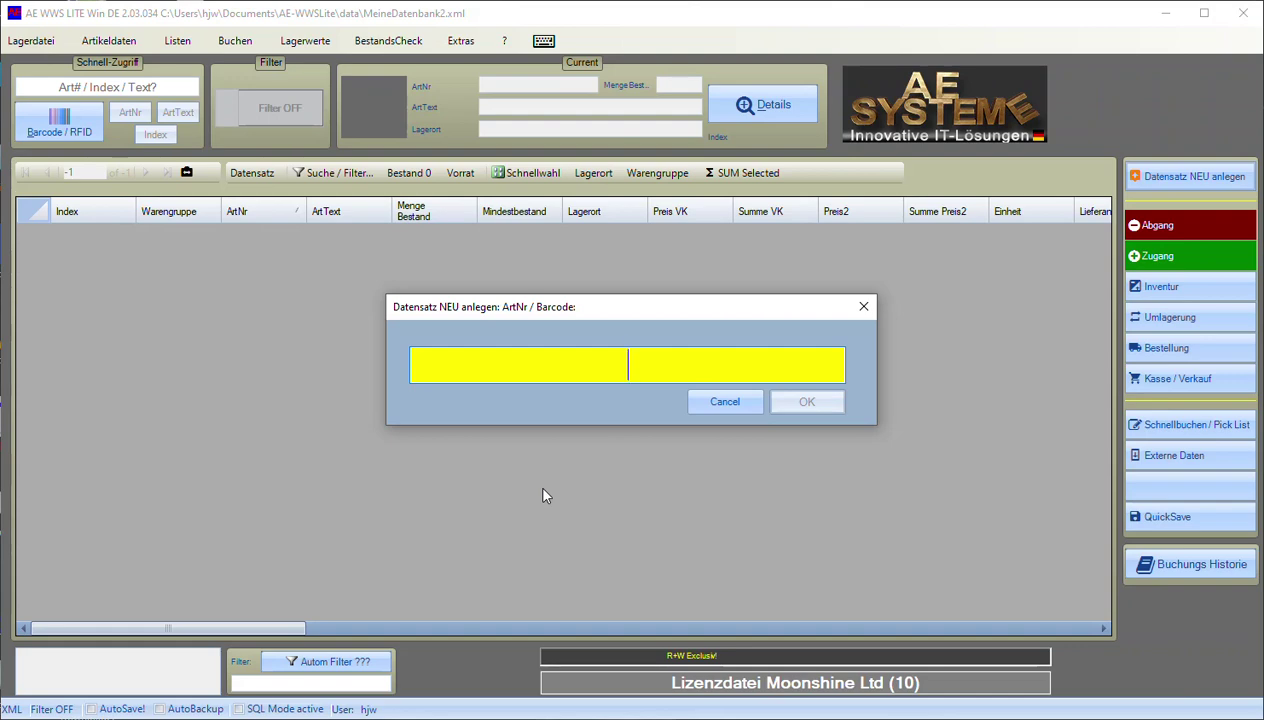
pyautogui.write('1000')
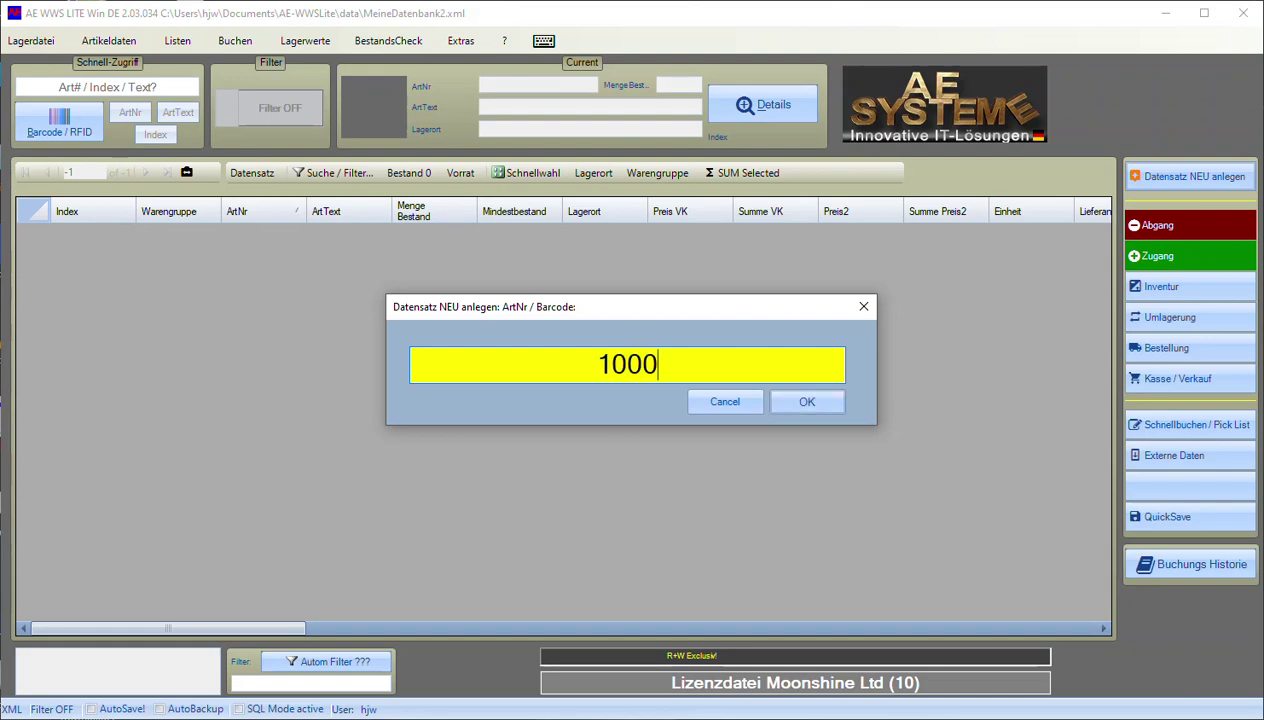
pyautogui.press('Return')
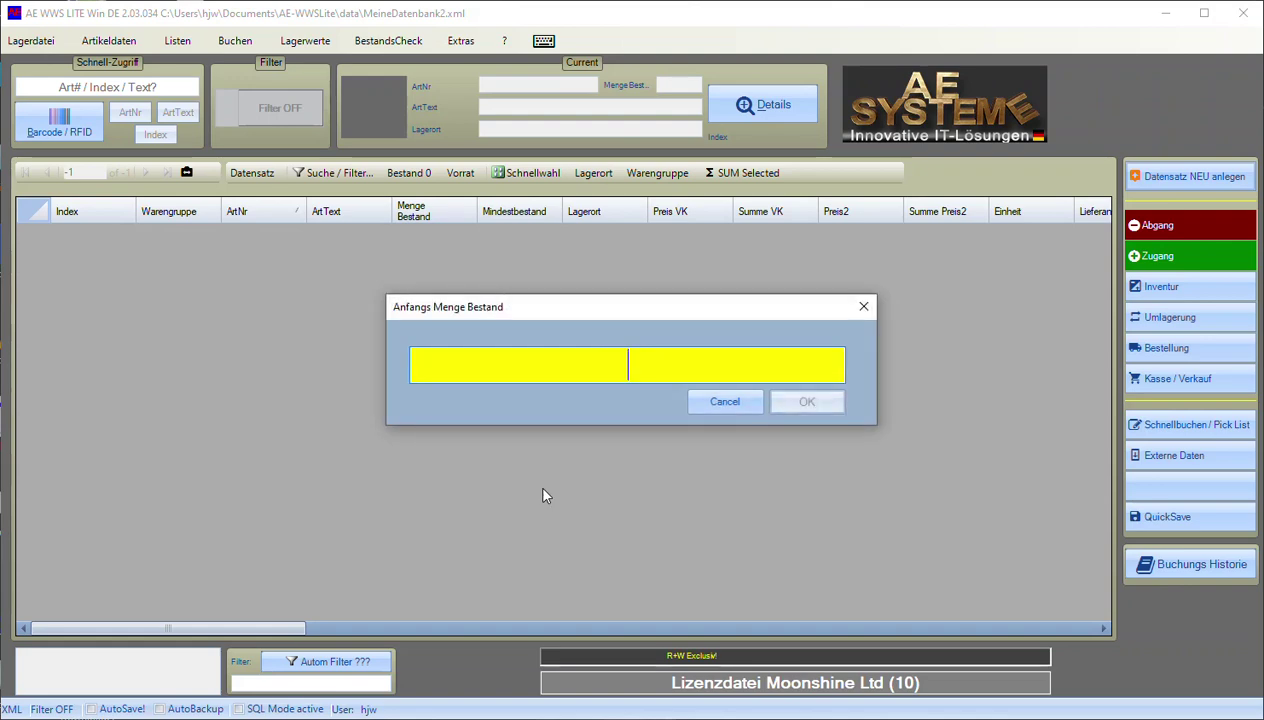
pyautogui.write('0')
pyautogui.press('Return')
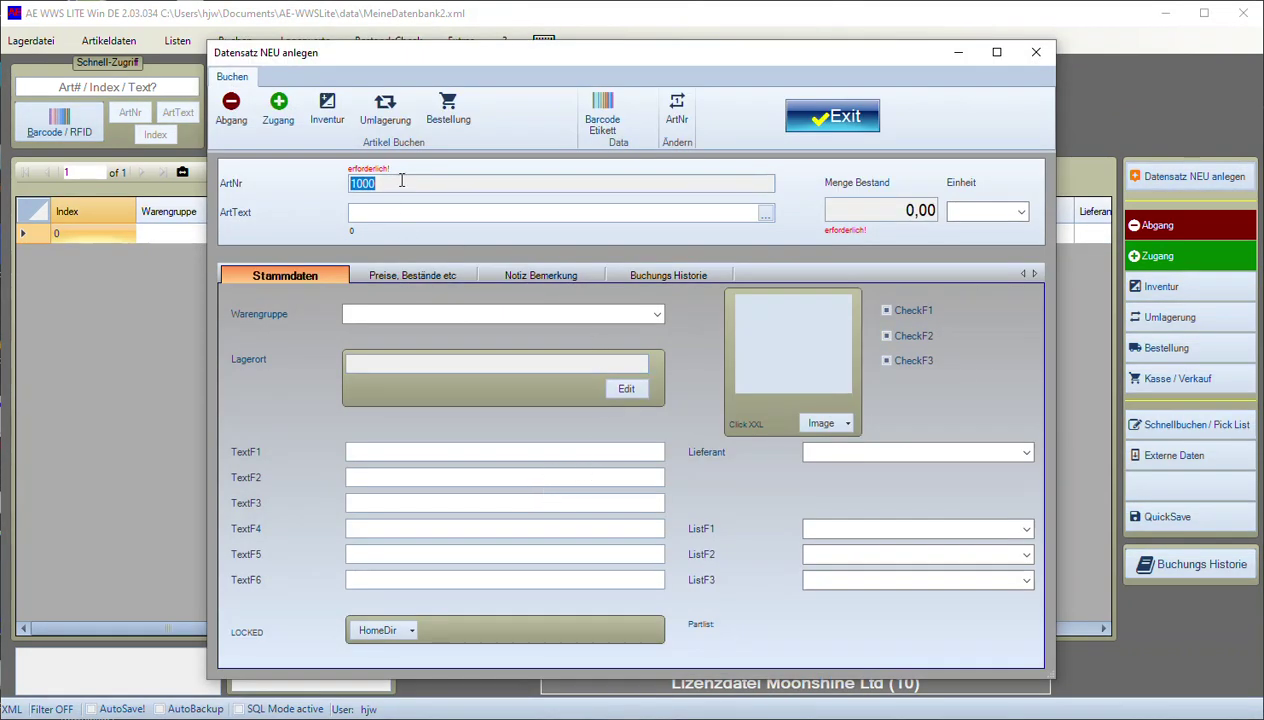
# Step: Set the new article's ArtText to Mähdrescher and its Warengruppe to Werkzeug
pyautogui.click(416, 213)
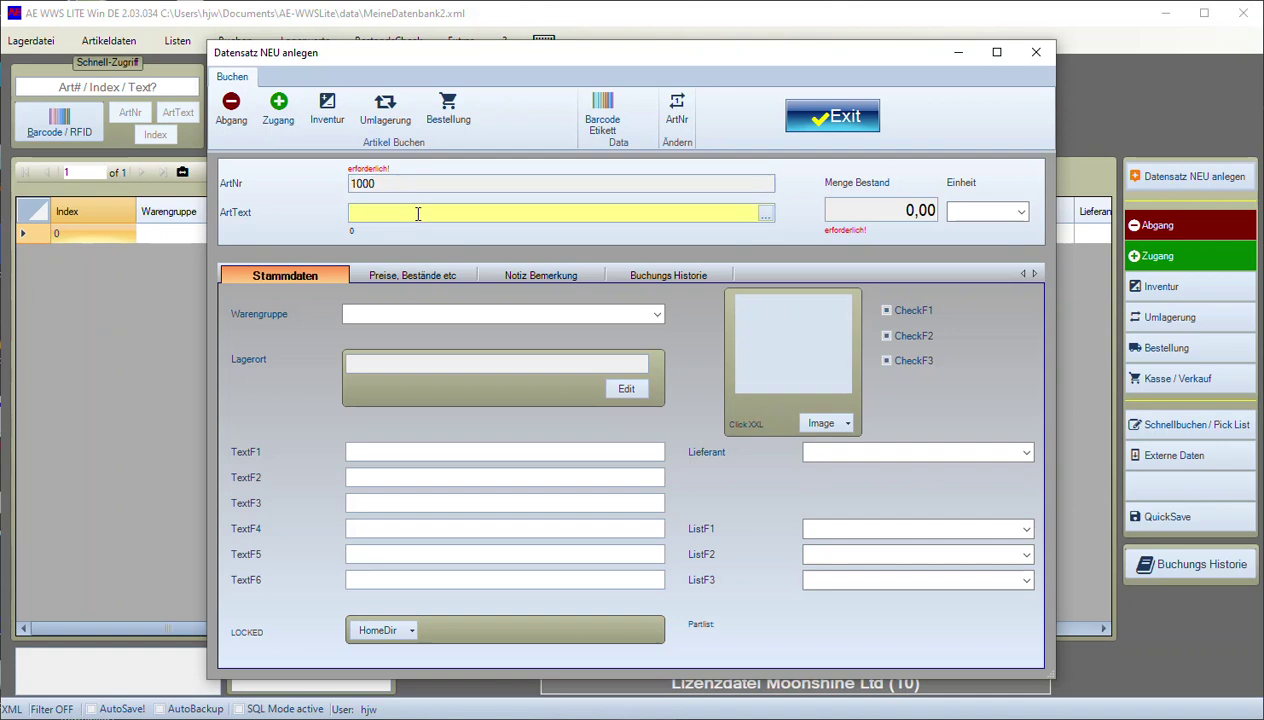
pyautogui.write('Mähdrescher')
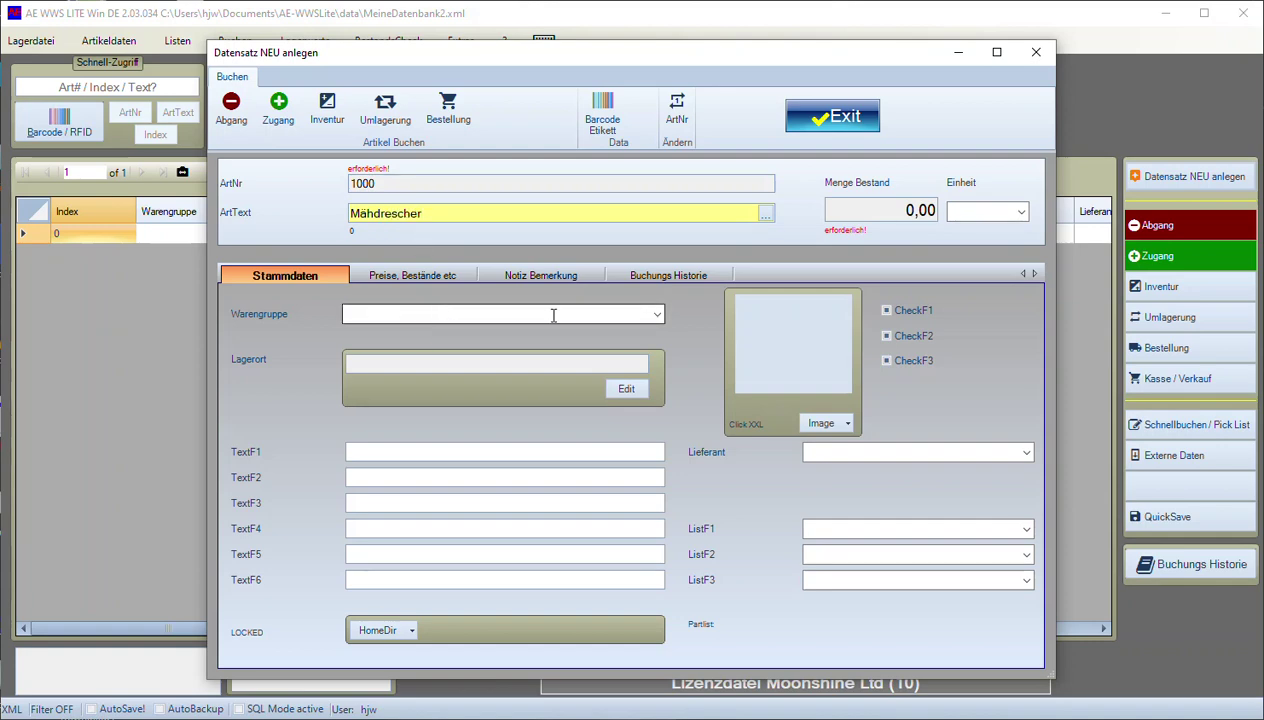
pyautogui.click(656, 315)
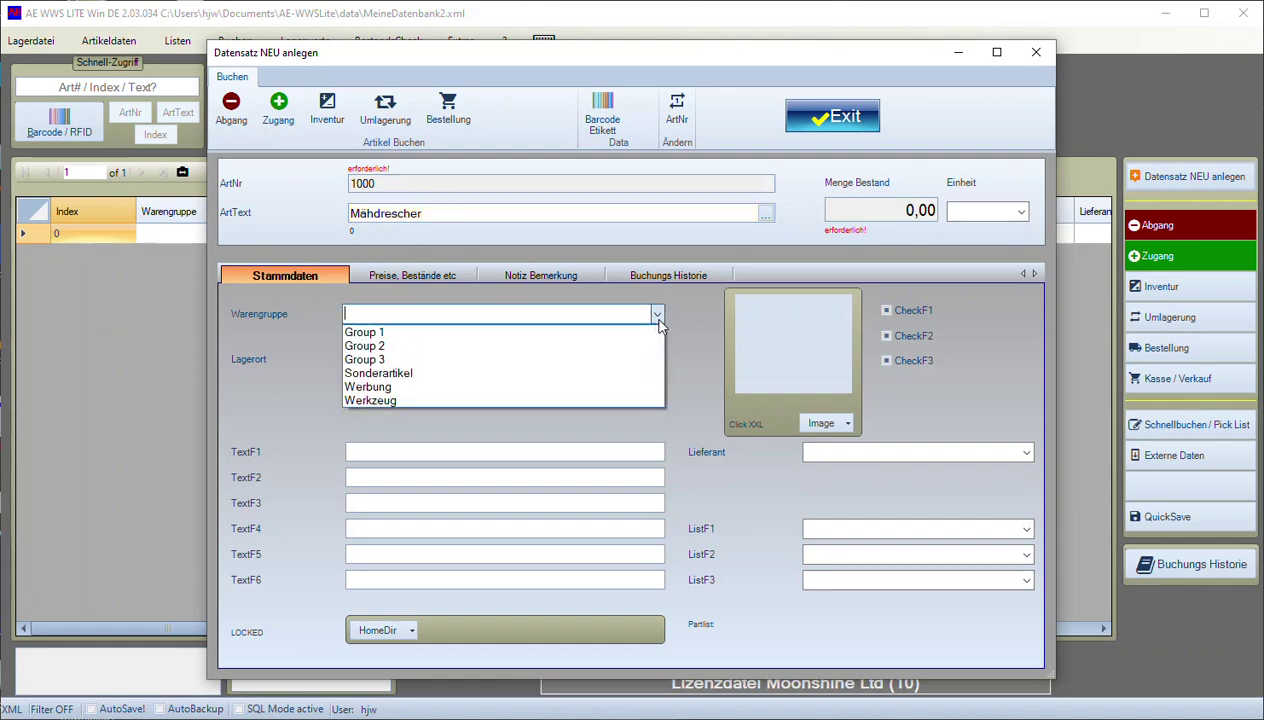
pyautogui.click(440, 400)
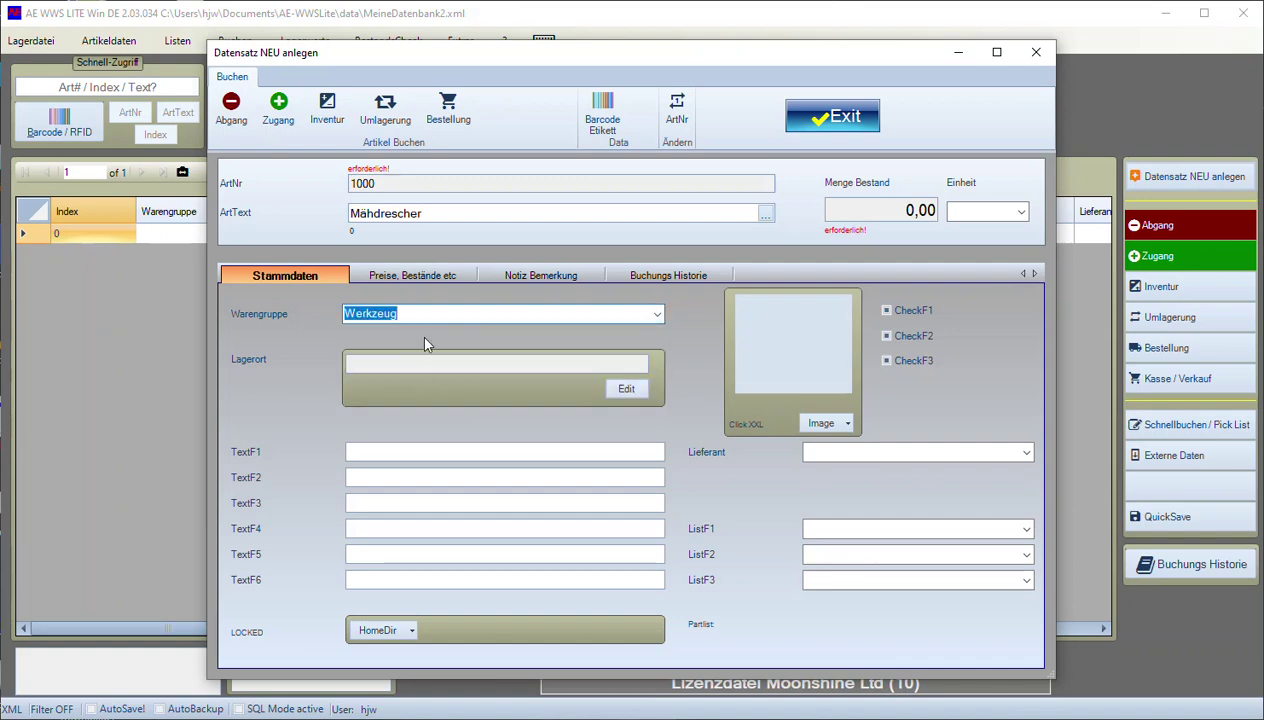
# Step: Assign the article the Lagerort Halle1 and the Lieferant Company A
pyautogui.click(622, 388)
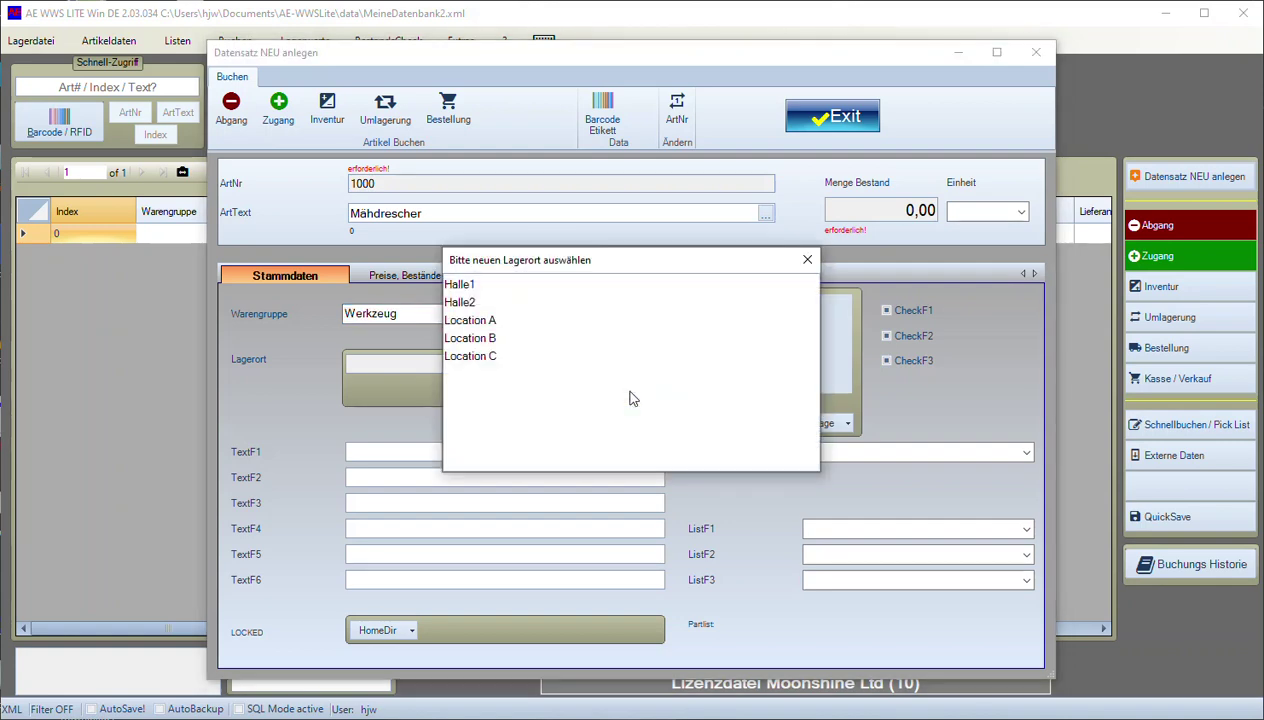
pyautogui.doubleClick(461, 285)
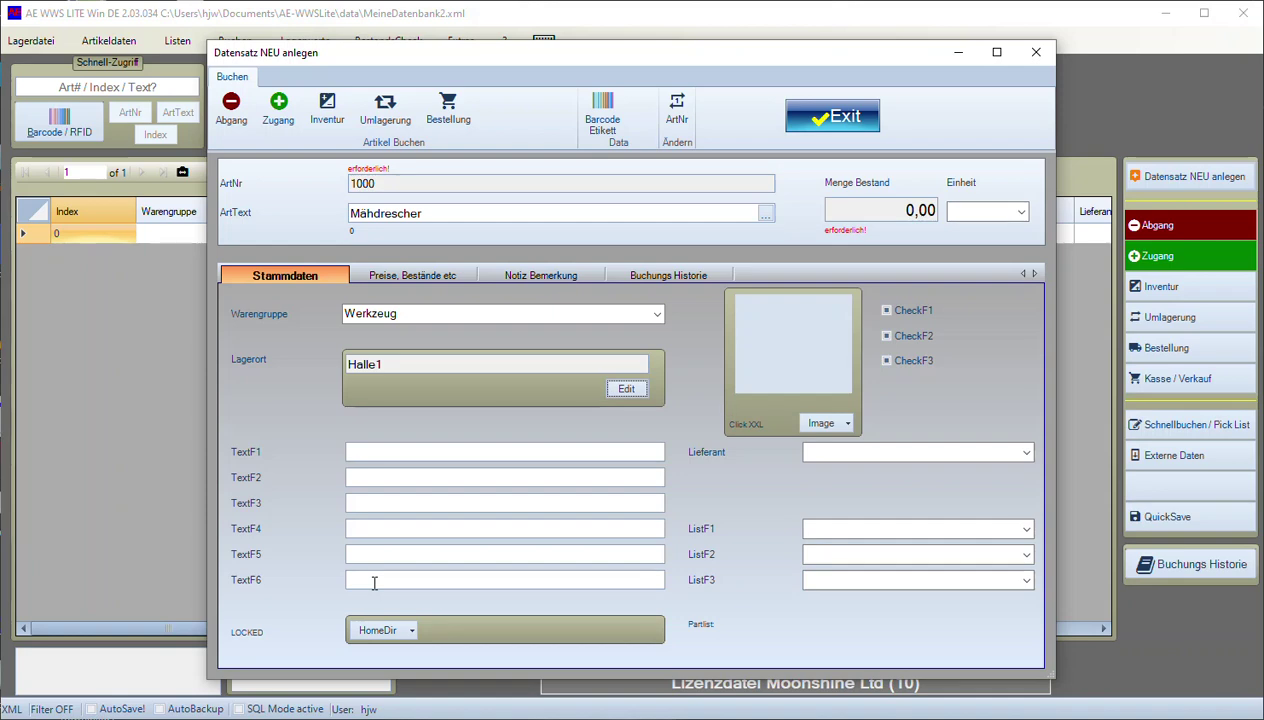
pyautogui.click(1026, 452)
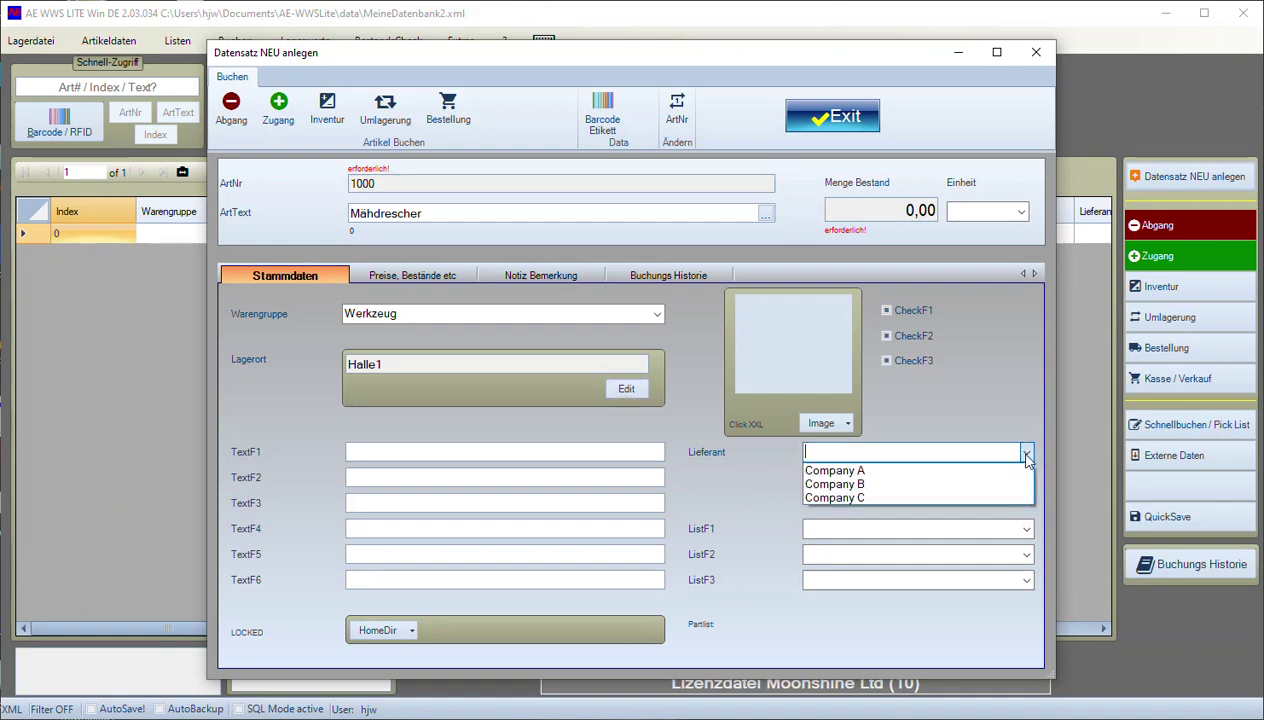
pyautogui.click(834, 469)
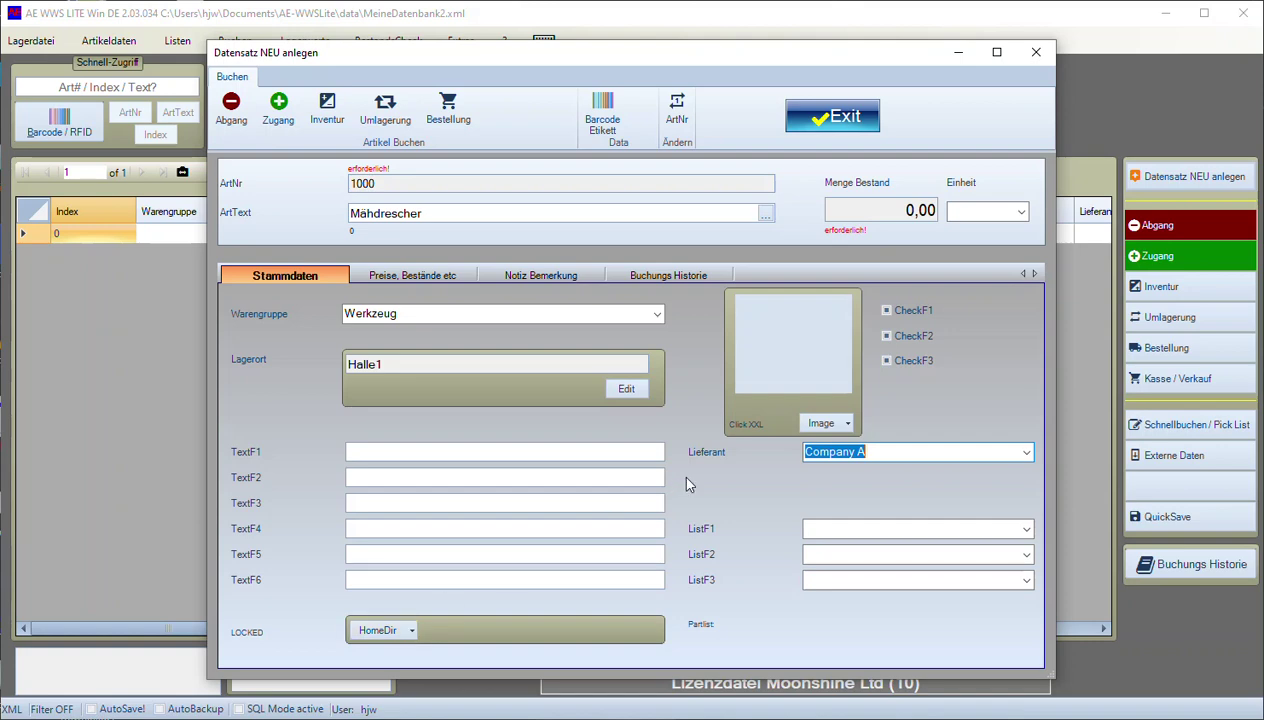
# Step: Set berner1.jpg from the bilder folder as the product image of article 1000
pyautogui.click(852, 428)
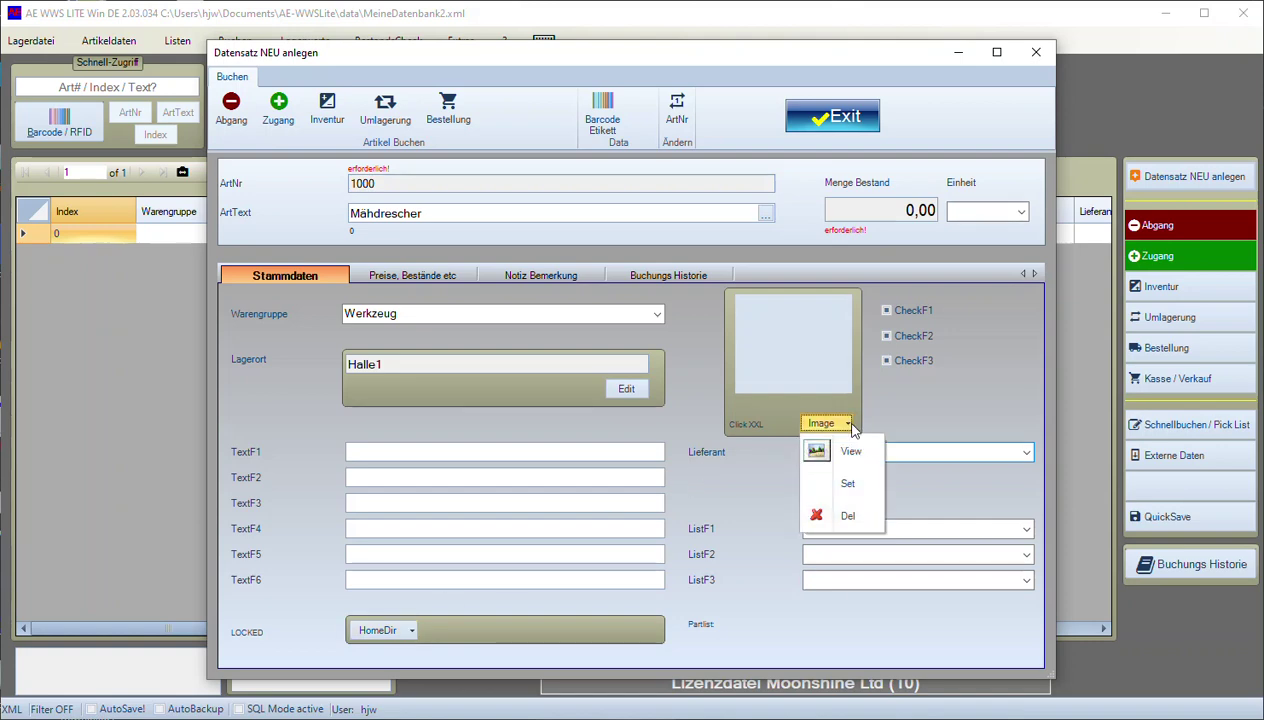
pyautogui.click(838, 481)
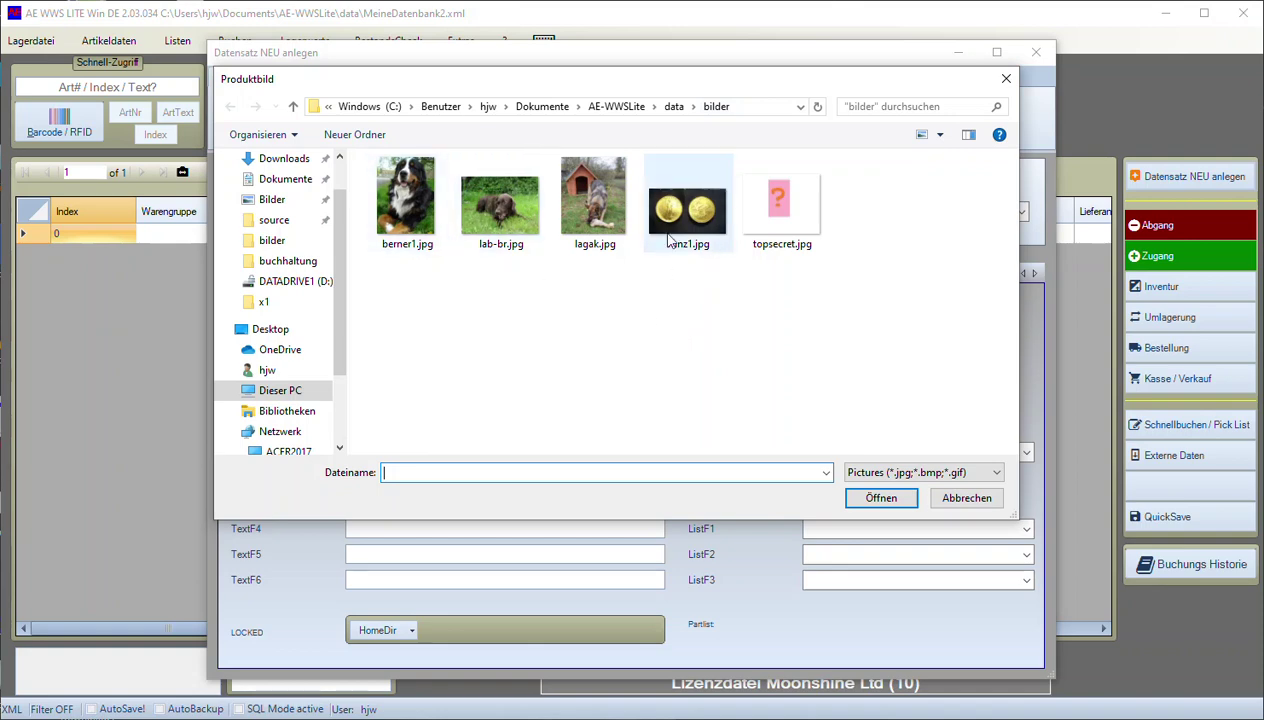
pyautogui.click(405, 200)
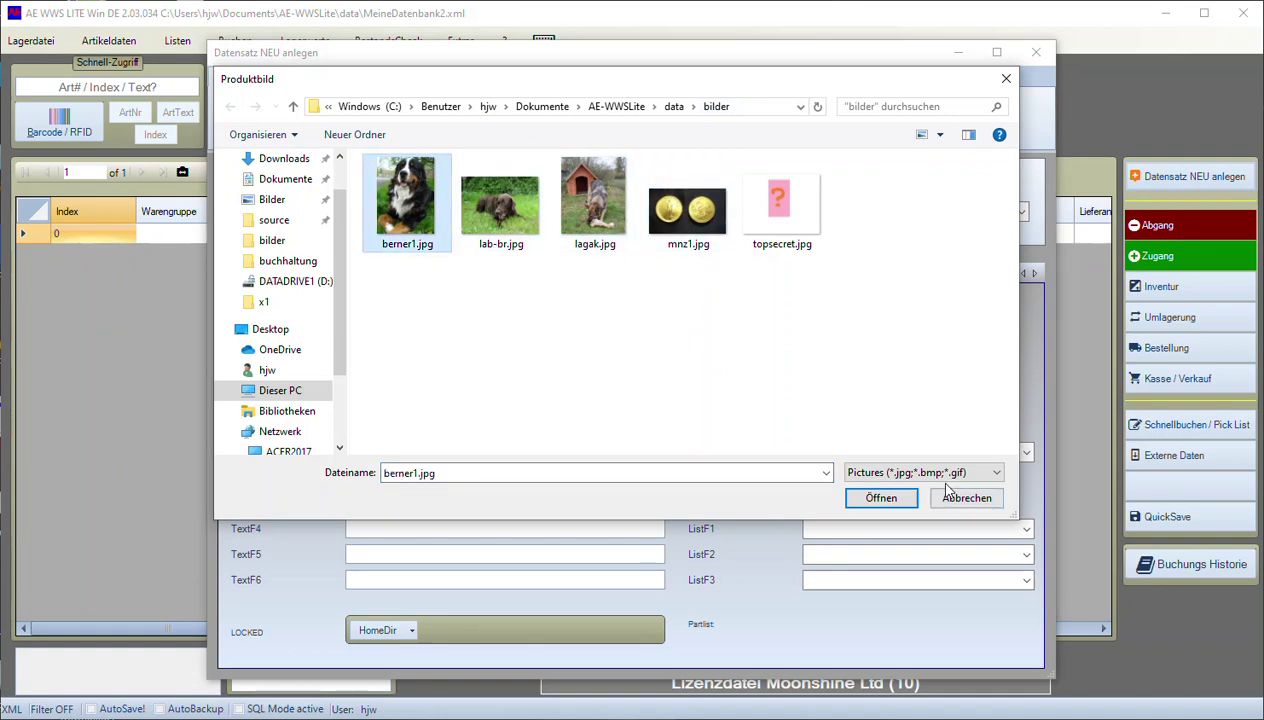
pyautogui.click(897, 498)
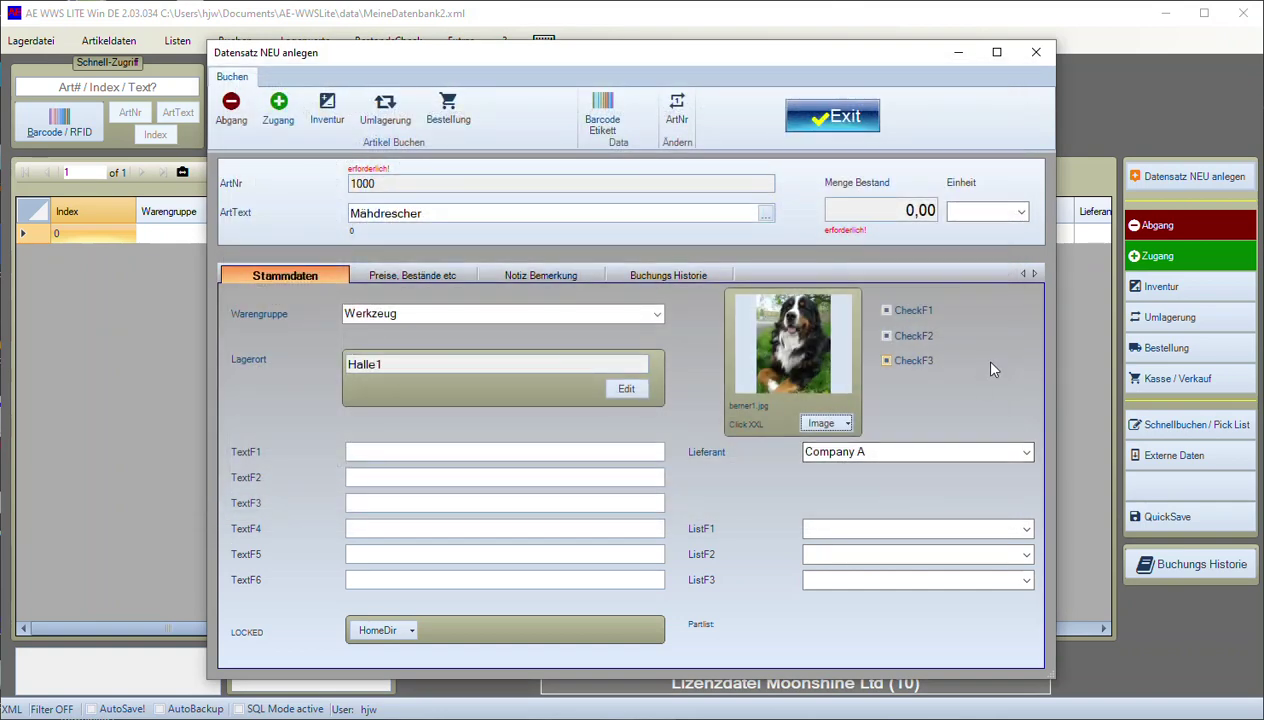
pyautogui.click(507, 456)
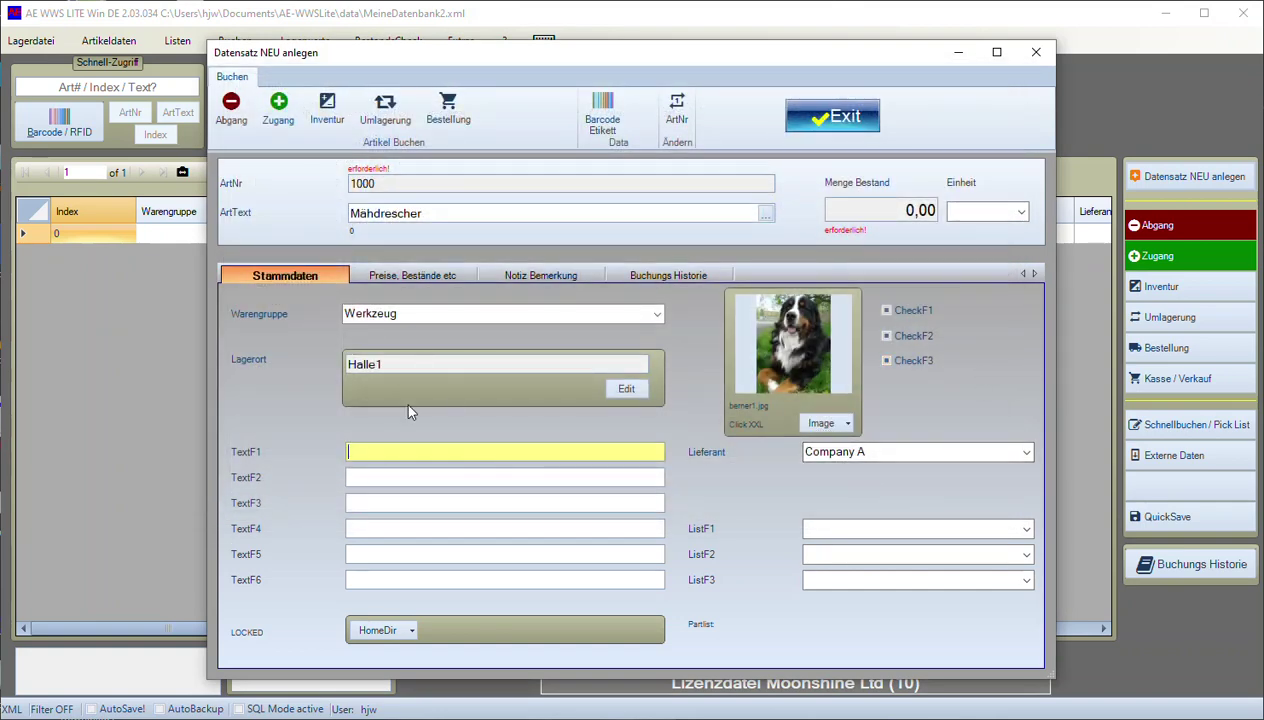
# Step: Set the Mindestbestand of article 1000 to 150
pyautogui.click(400, 280)
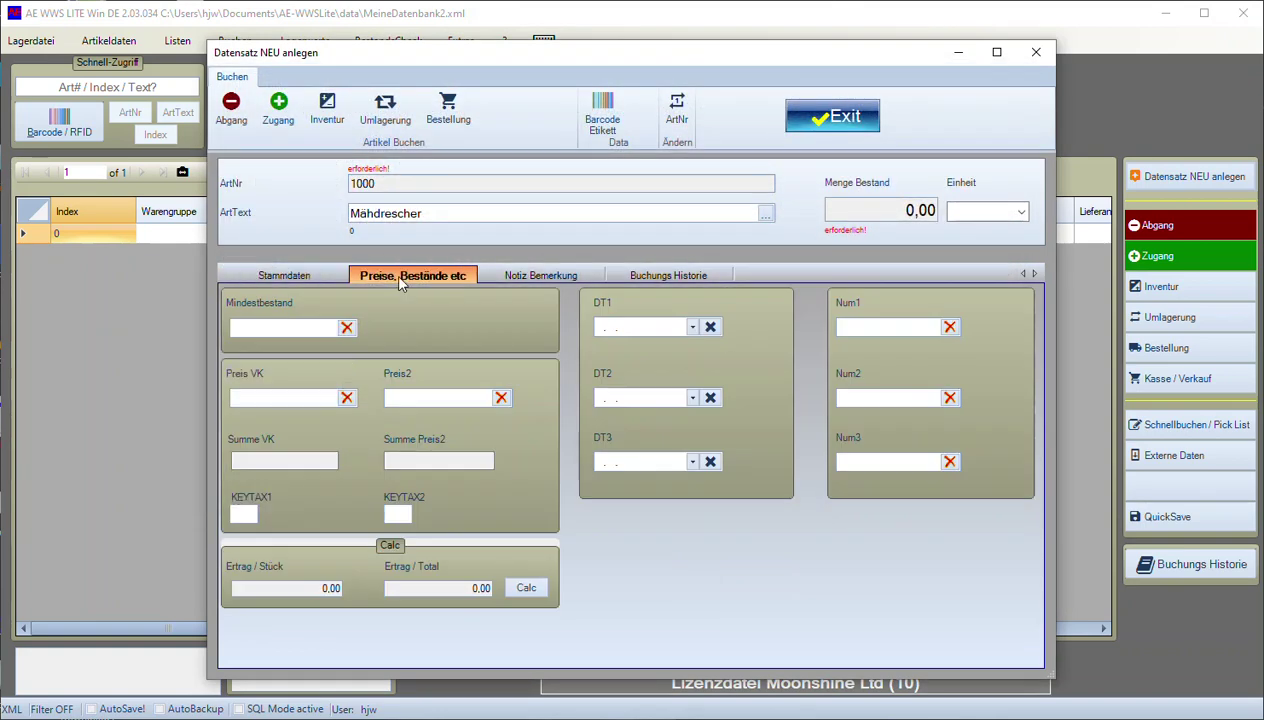
pyautogui.click(273, 327)
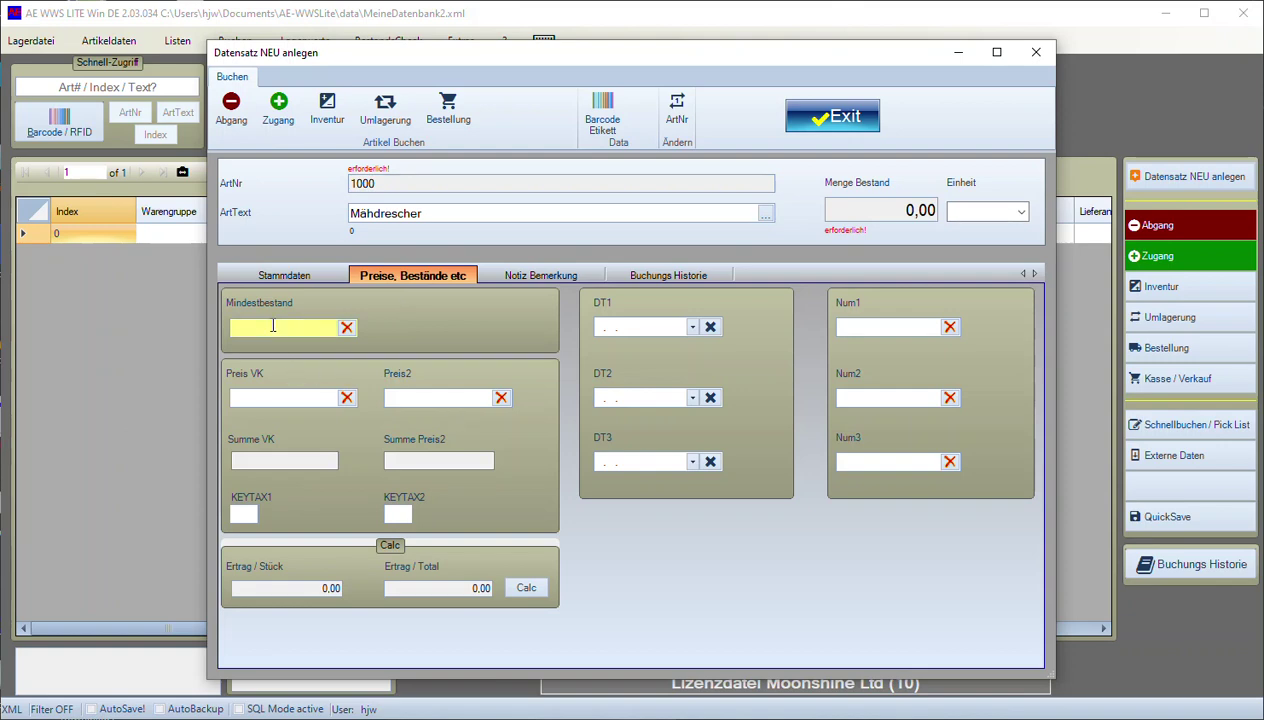
pyautogui.write('1500')
pyautogui.press('BackSpace')
# Step: Add the note "nach Verwendung reinigen" to the article's Notiz Bemerkung
pyautogui.click(531, 277)
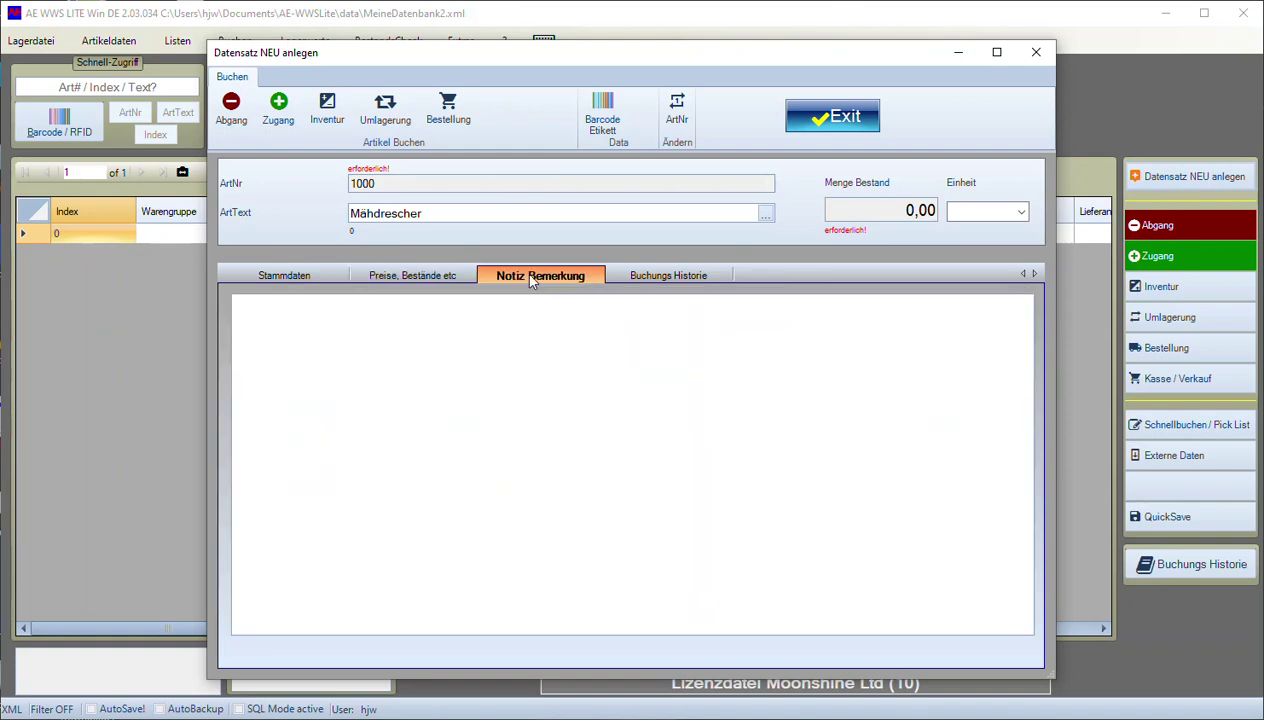
pyautogui.click(543, 406)
pyautogui.write('nach Verwendung reinigen')
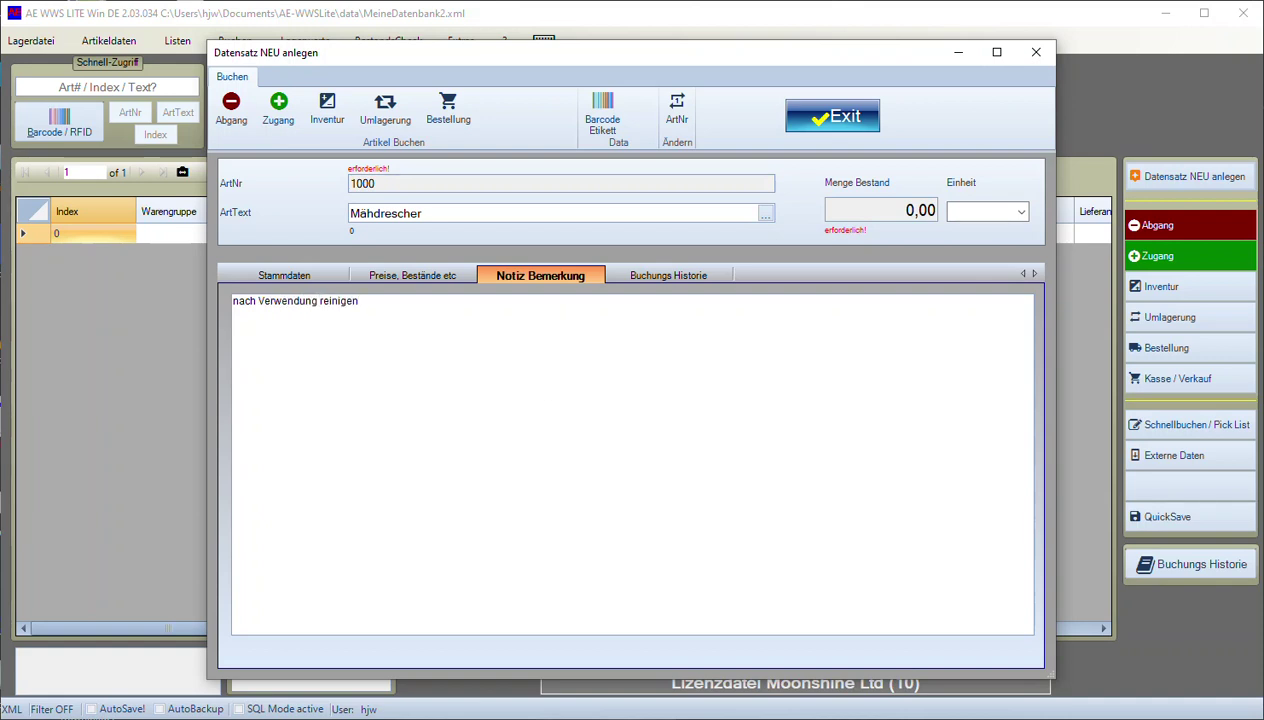
# Step: Review the article's prices and stock data, Buchungs Historie and Stammdaten, and close the record
pyautogui.click(423, 272)
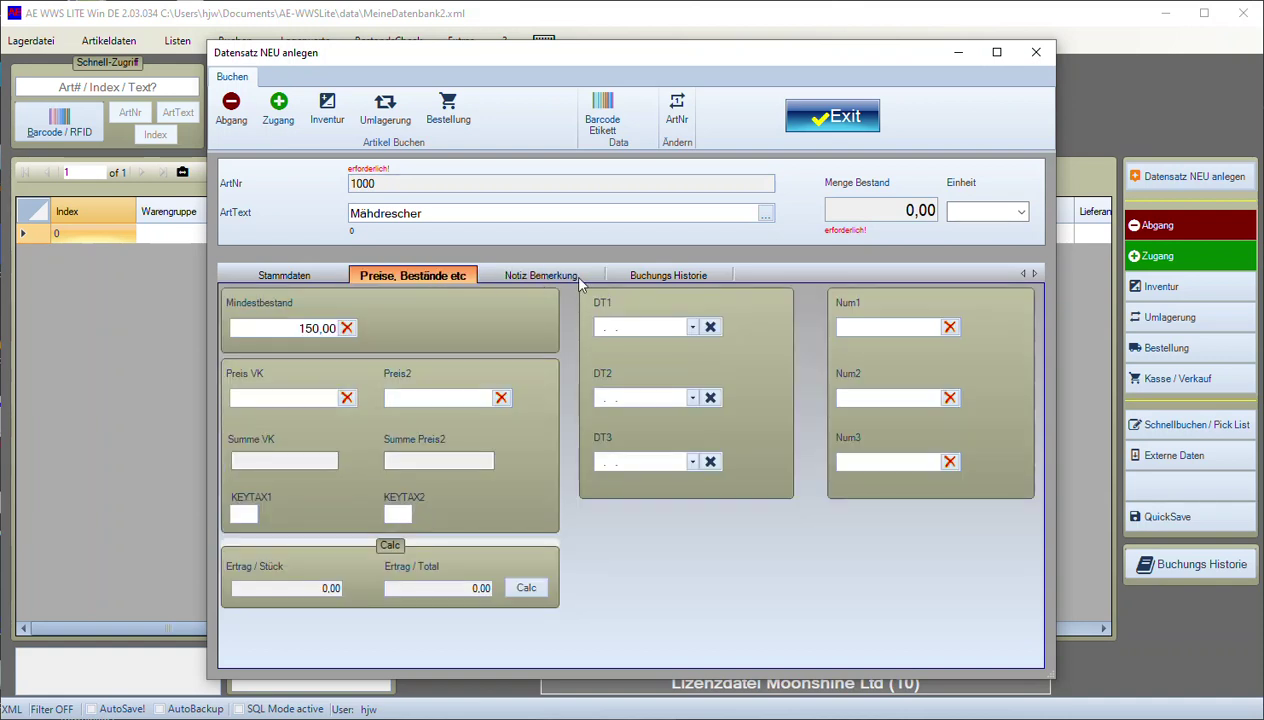
pyautogui.click(646, 280)
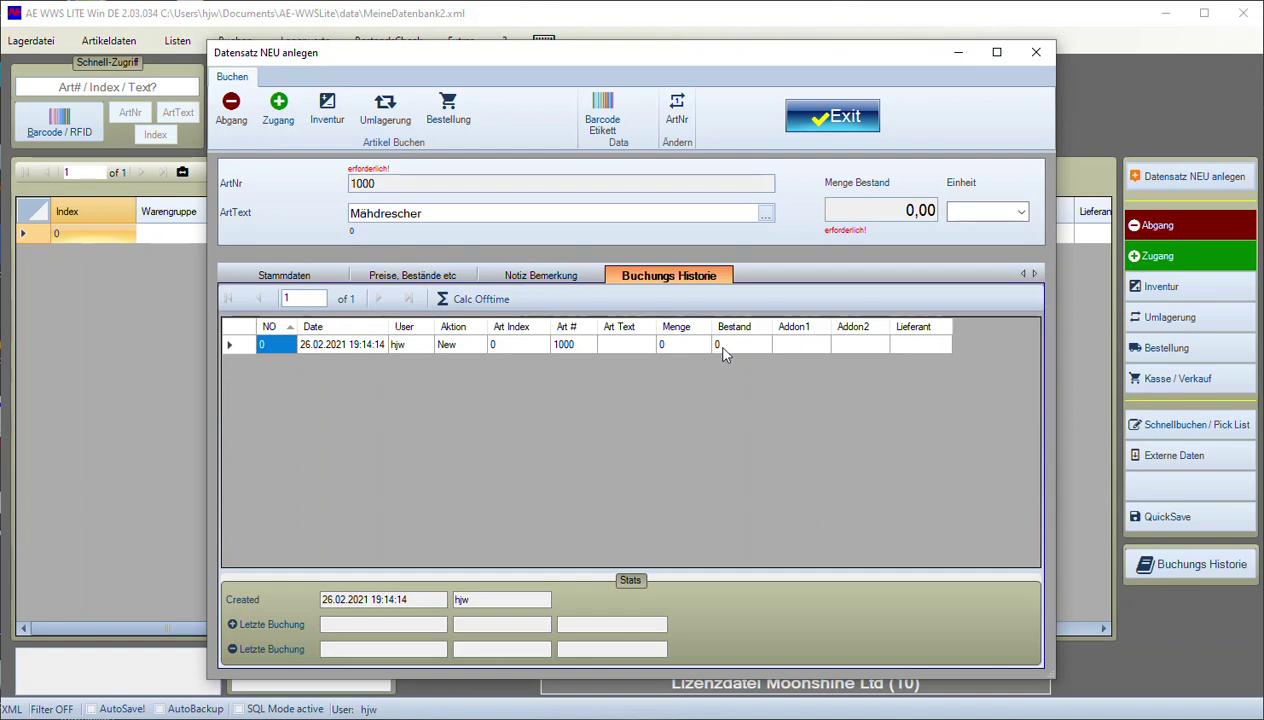
pyautogui.click(300, 279)
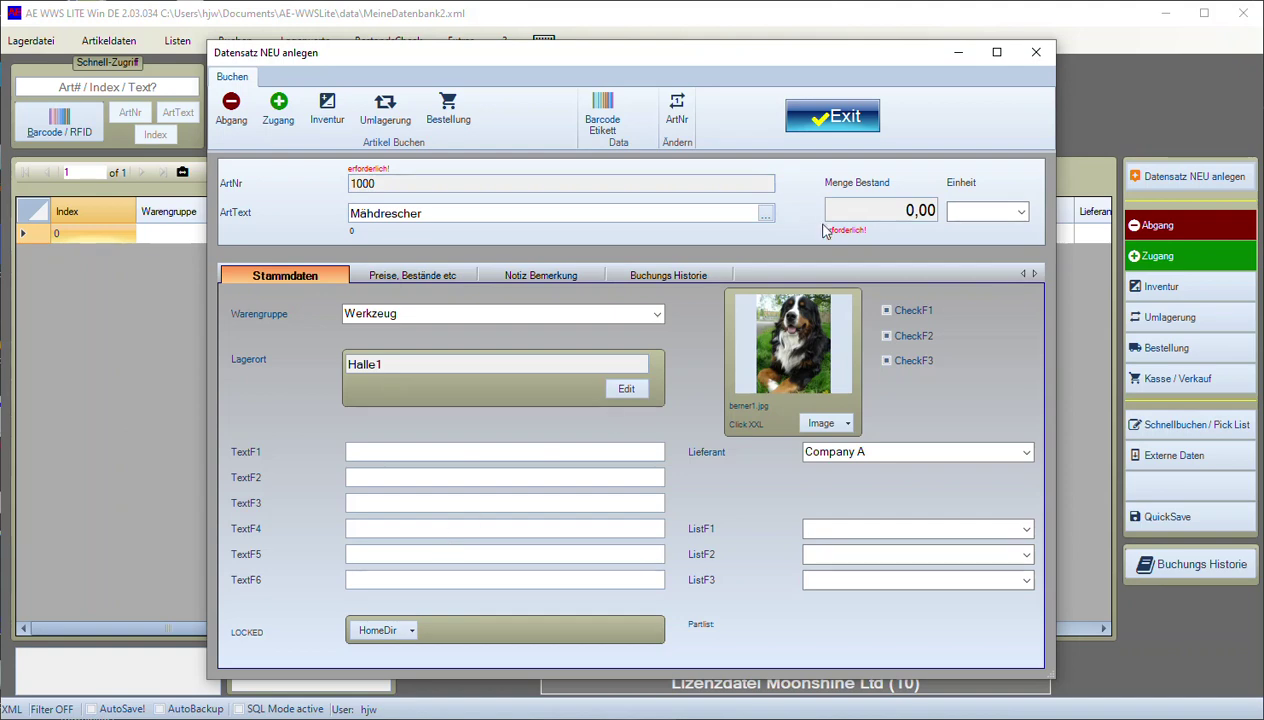
pyautogui.click(827, 120)
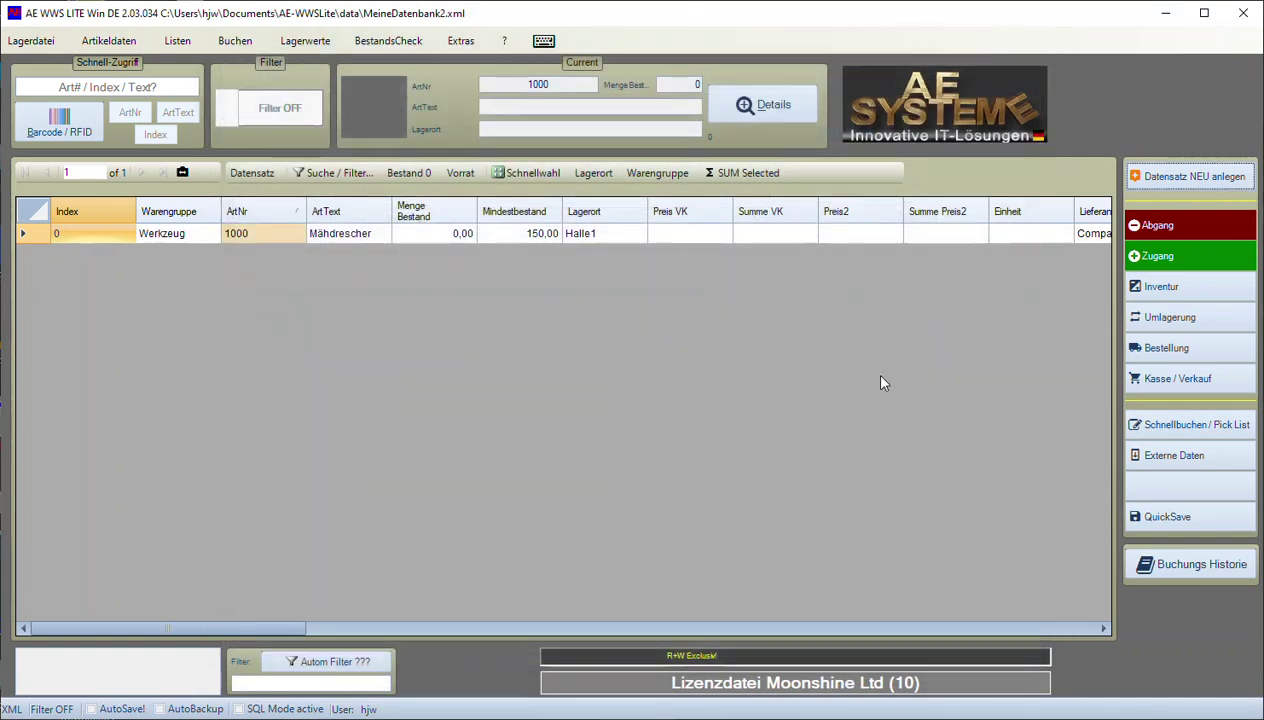
# Step: In the Art Database settings, rename the column text of TextF1 to Material and of TextF2 to Pruefer
pyautogui.click(467, 43)
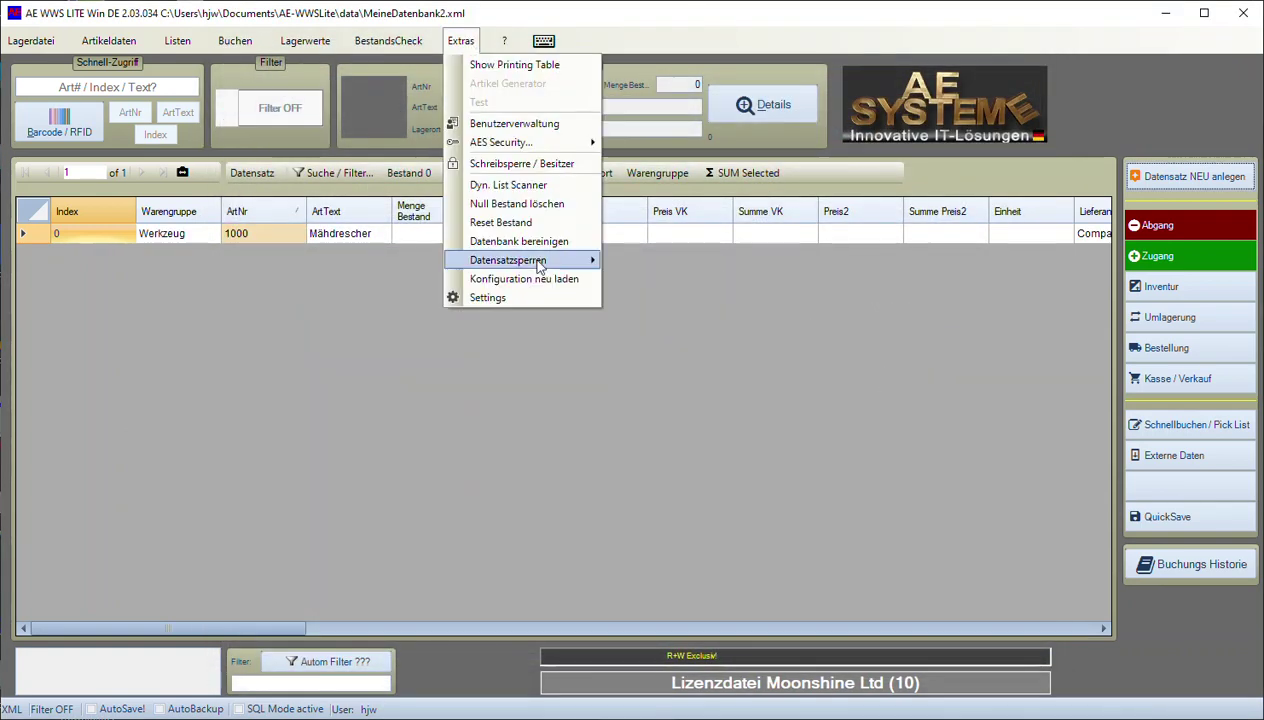
pyautogui.click(505, 298)
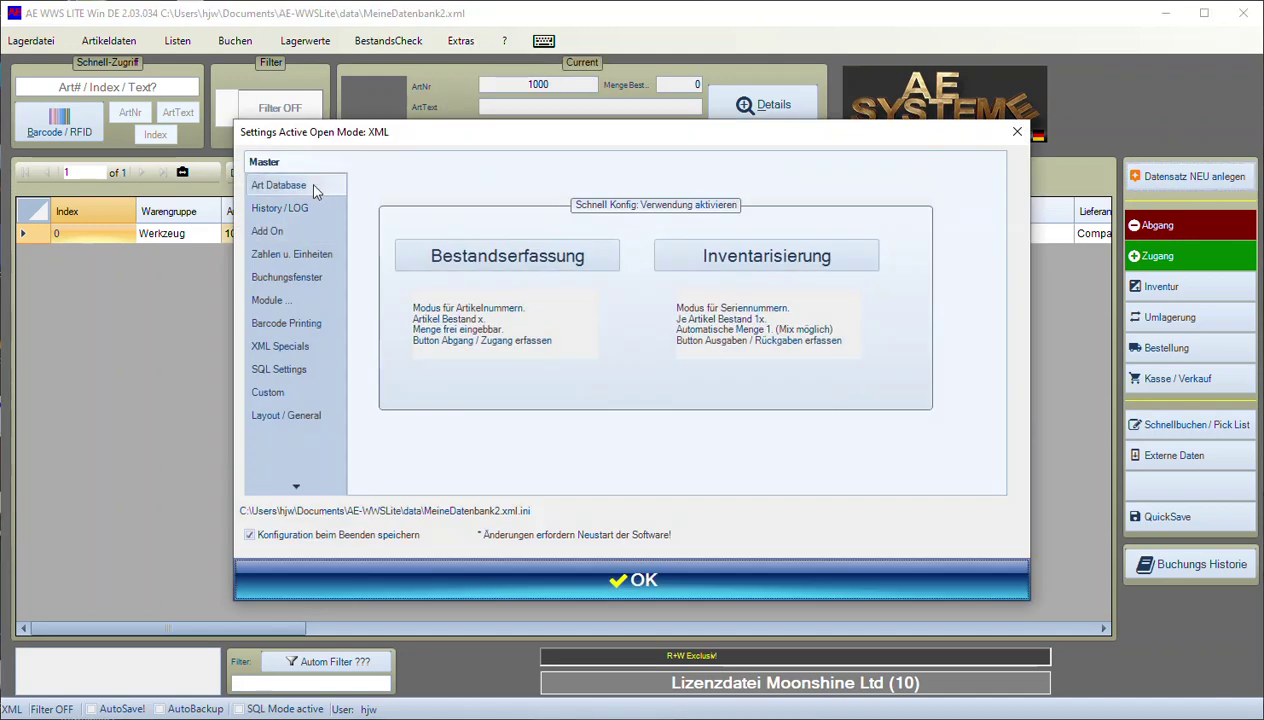
pyautogui.click(272, 184)
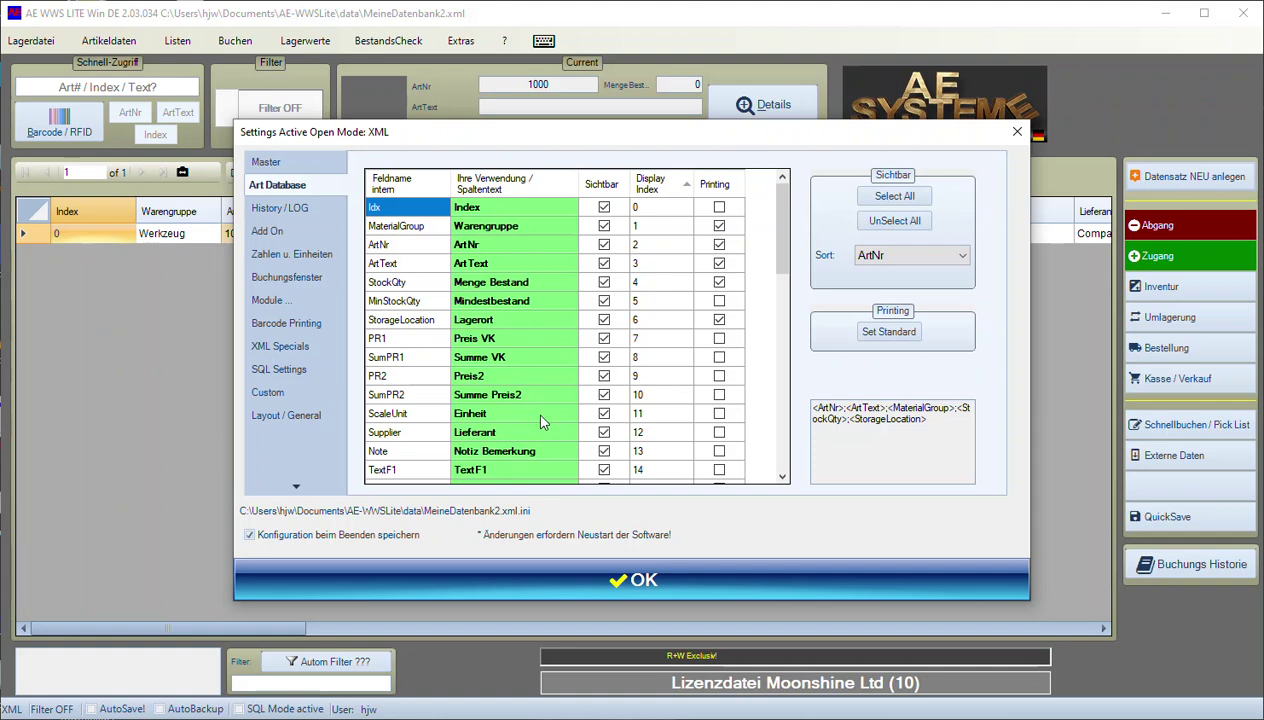
pyautogui.scroll(-2, 533, 410)
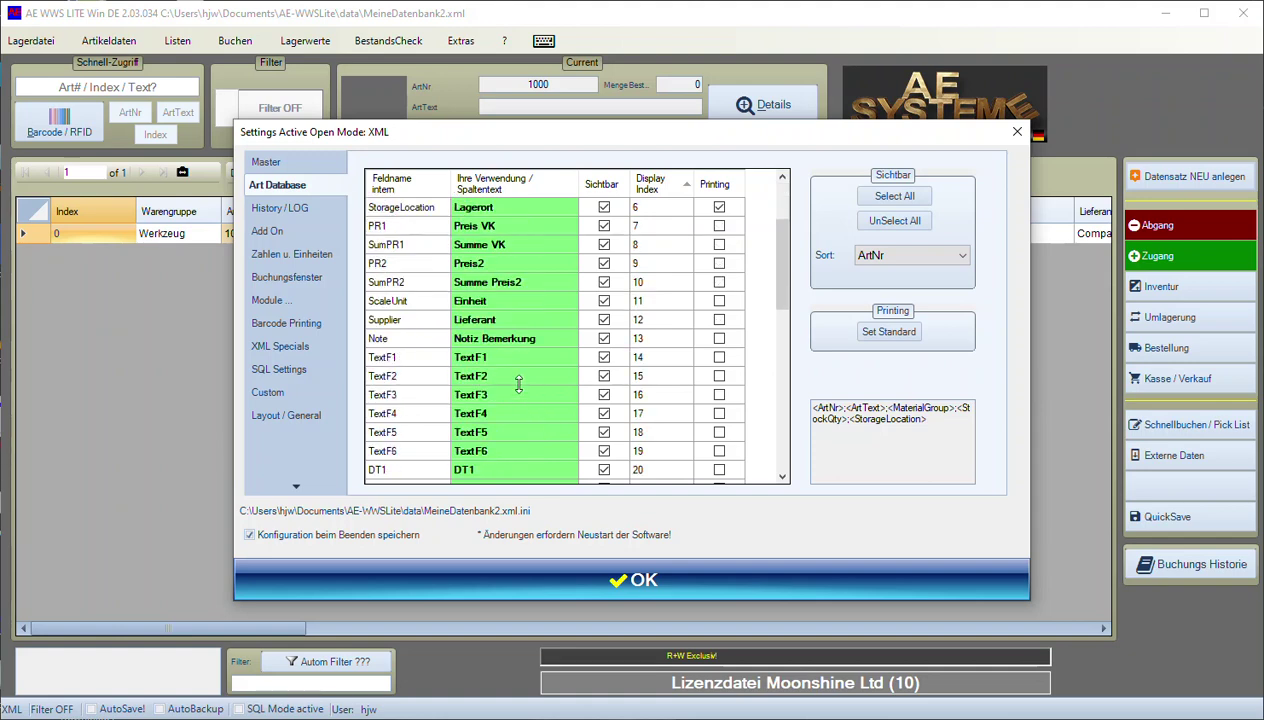
pyautogui.click(503, 360)
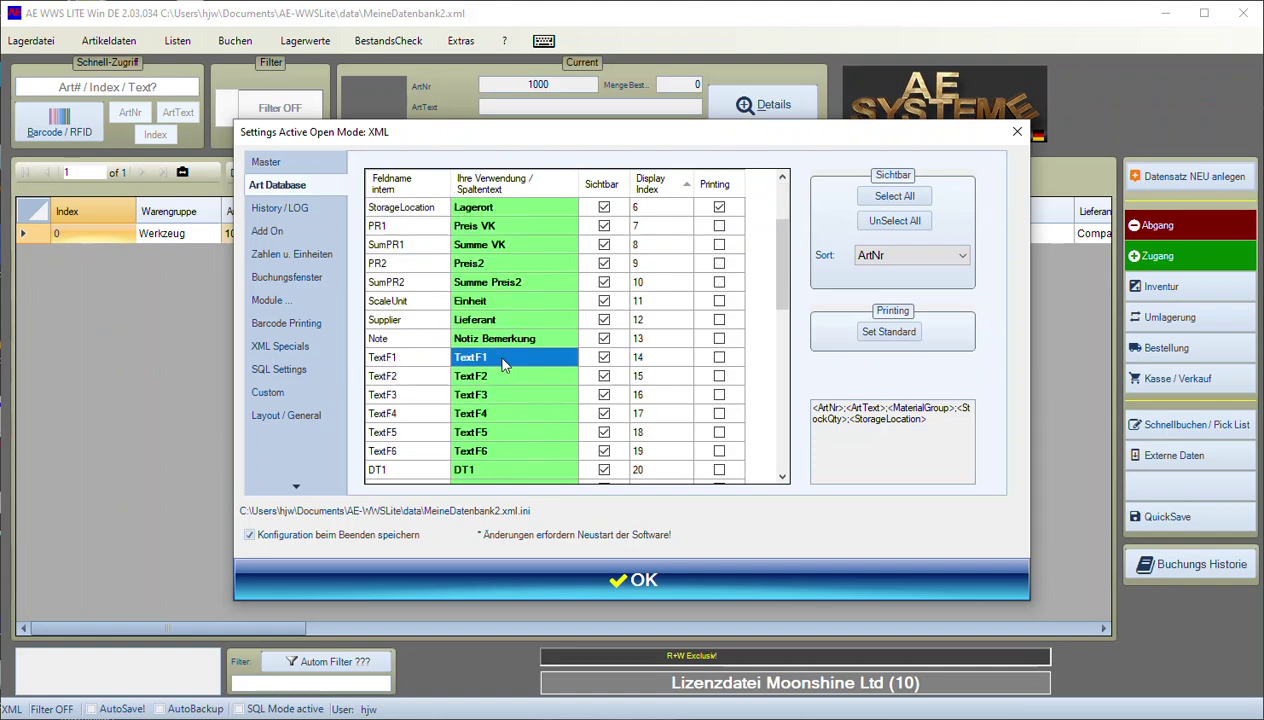
pyautogui.click(503, 361)
pyautogui.write('Material')
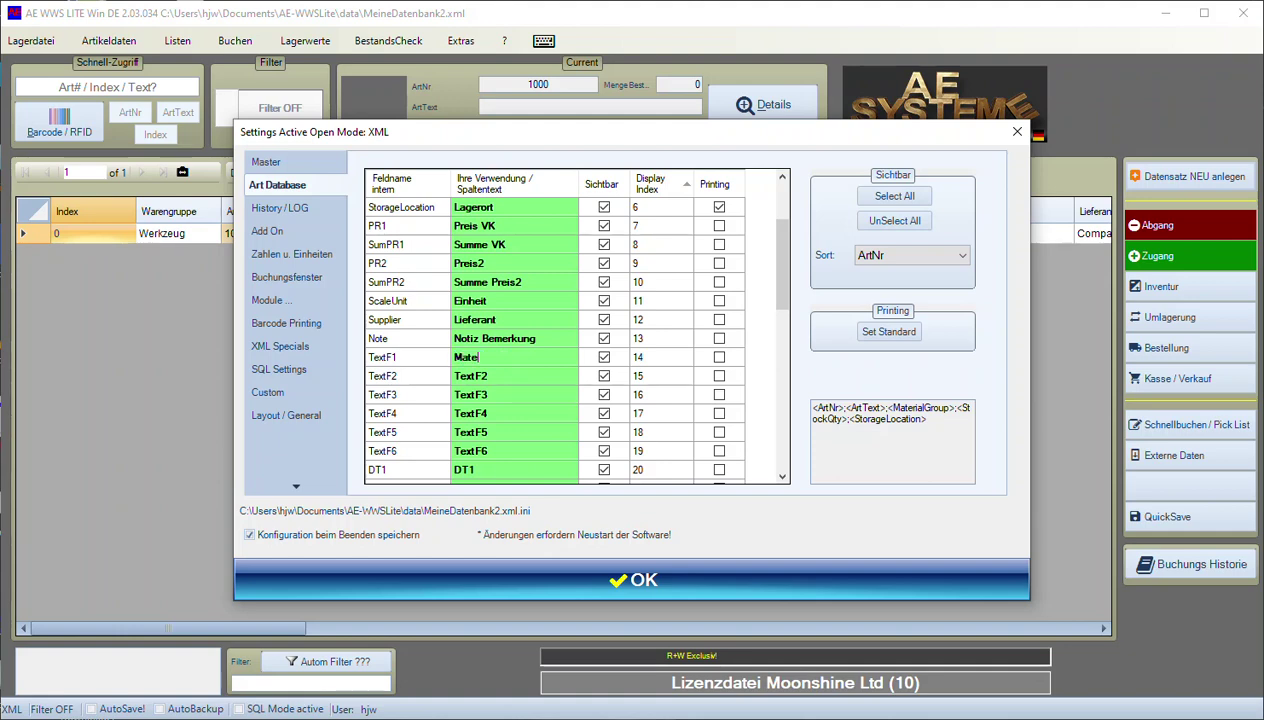
pyautogui.click(500, 381)
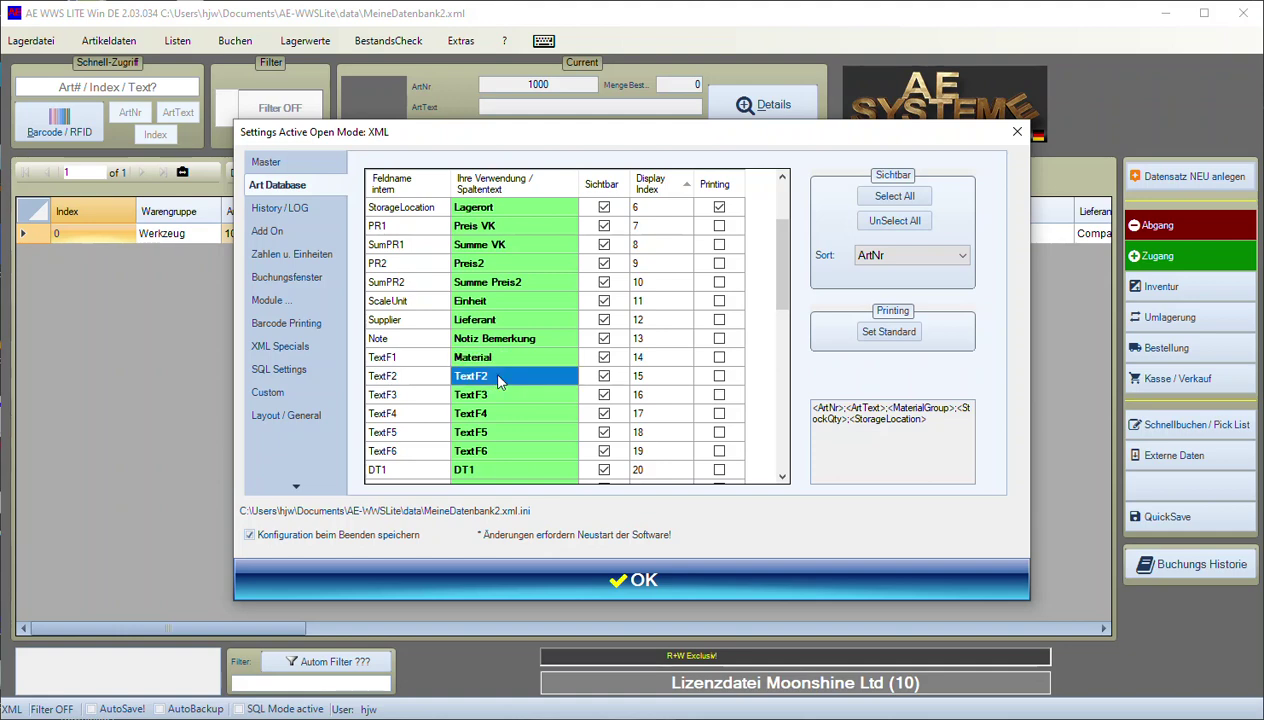
pyautogui.click(500, 379)
pyautogui.write('Pruefer')
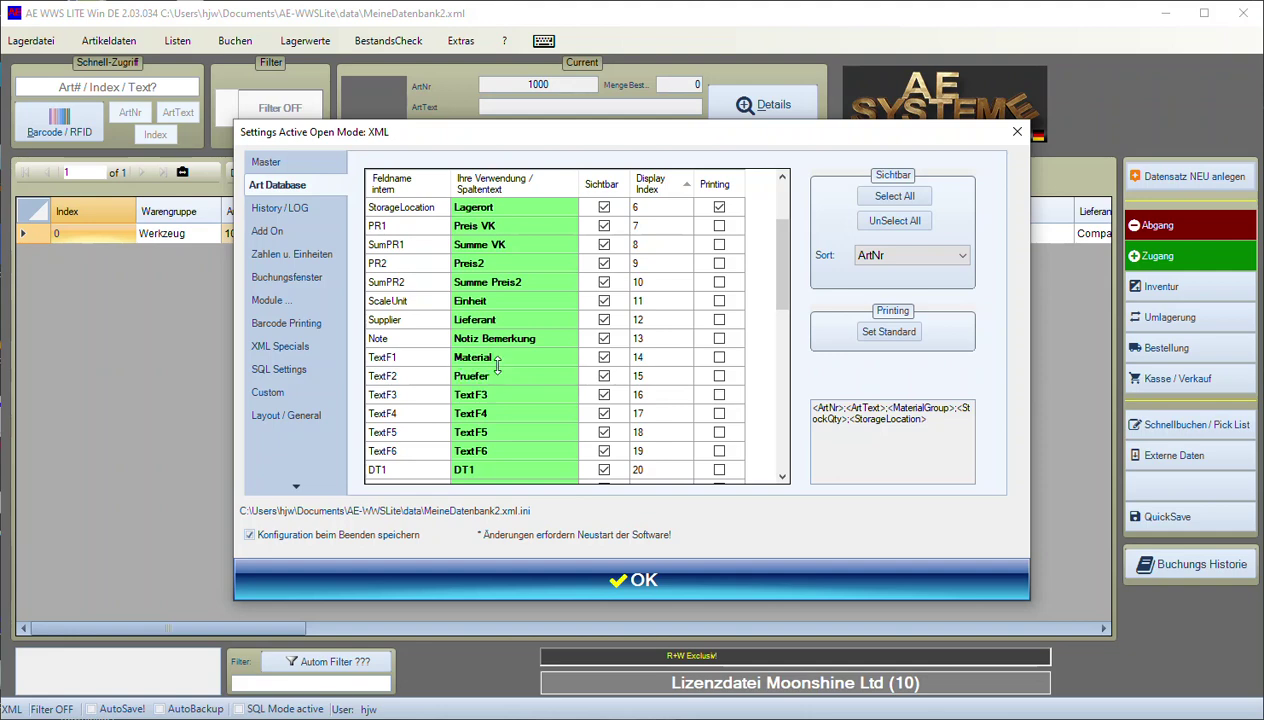
# Step: Rename the column text of the DT1 field to Prüfdatum
pyautogui.scroll(-1, 490, 420)
pyautogui.click(481, 410)
pyautogui.click(485, 412)
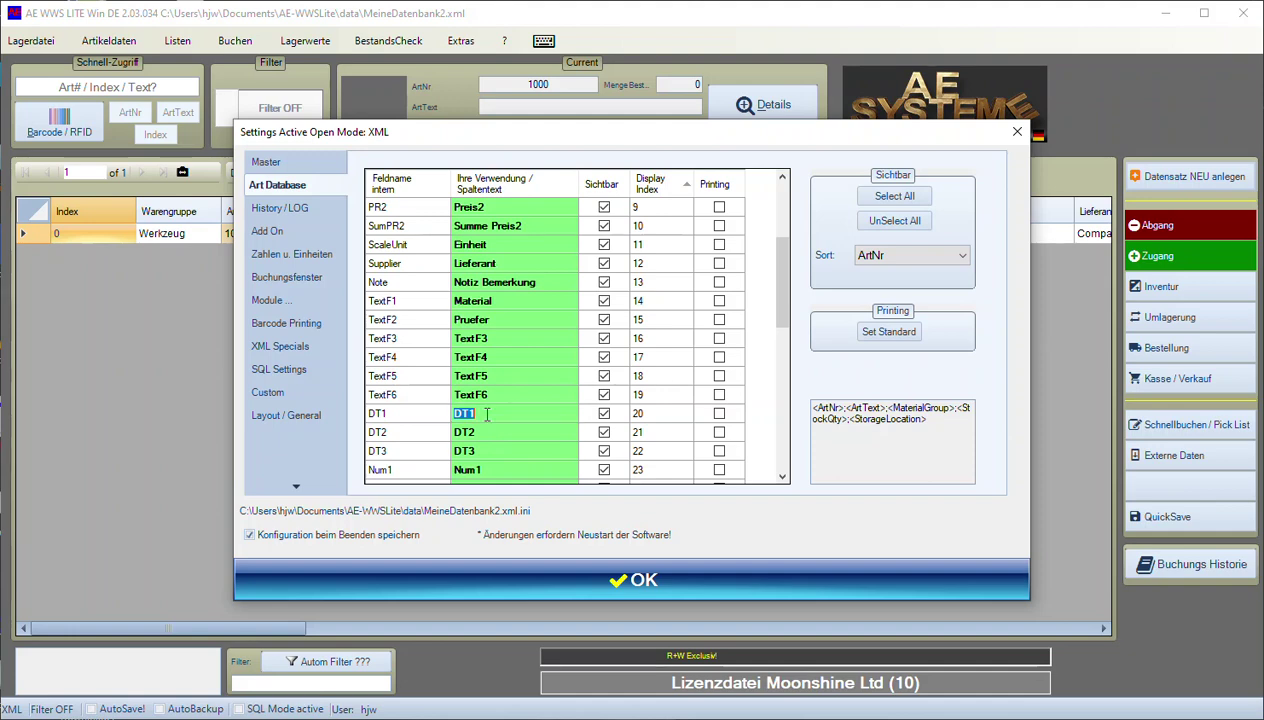
pyautogui.write('Prüfdatum')
# Step: Make the DT2 and DT3 fields not visible and save the settings, overwriting the existing configuration file
pyautogui.click(603, 436)
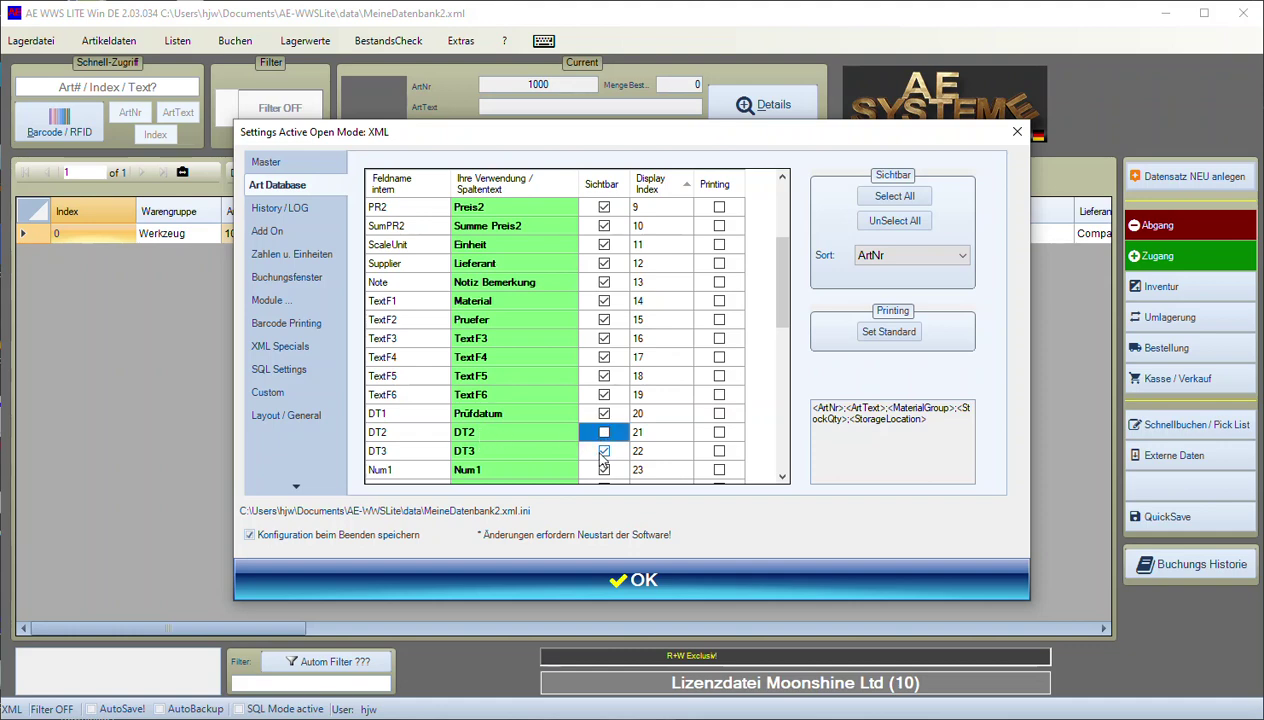
pyautogui.click(604, 450)
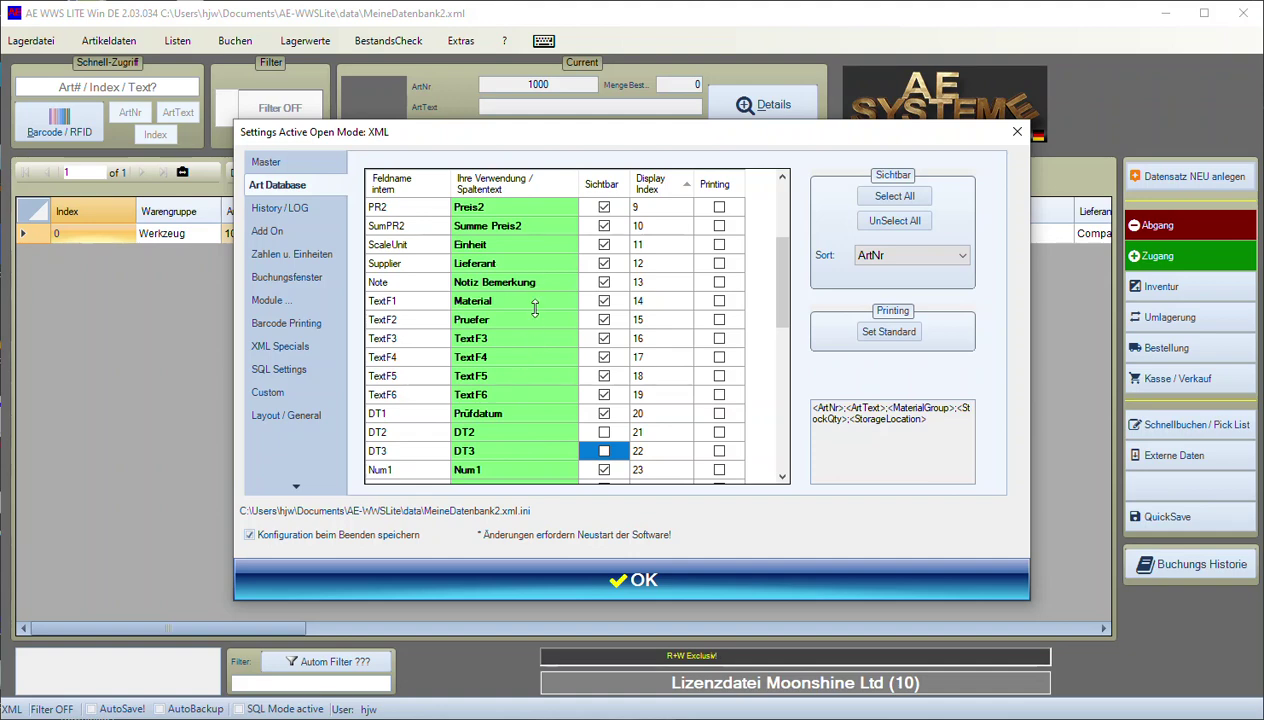
pyautogui.click(620, 585)
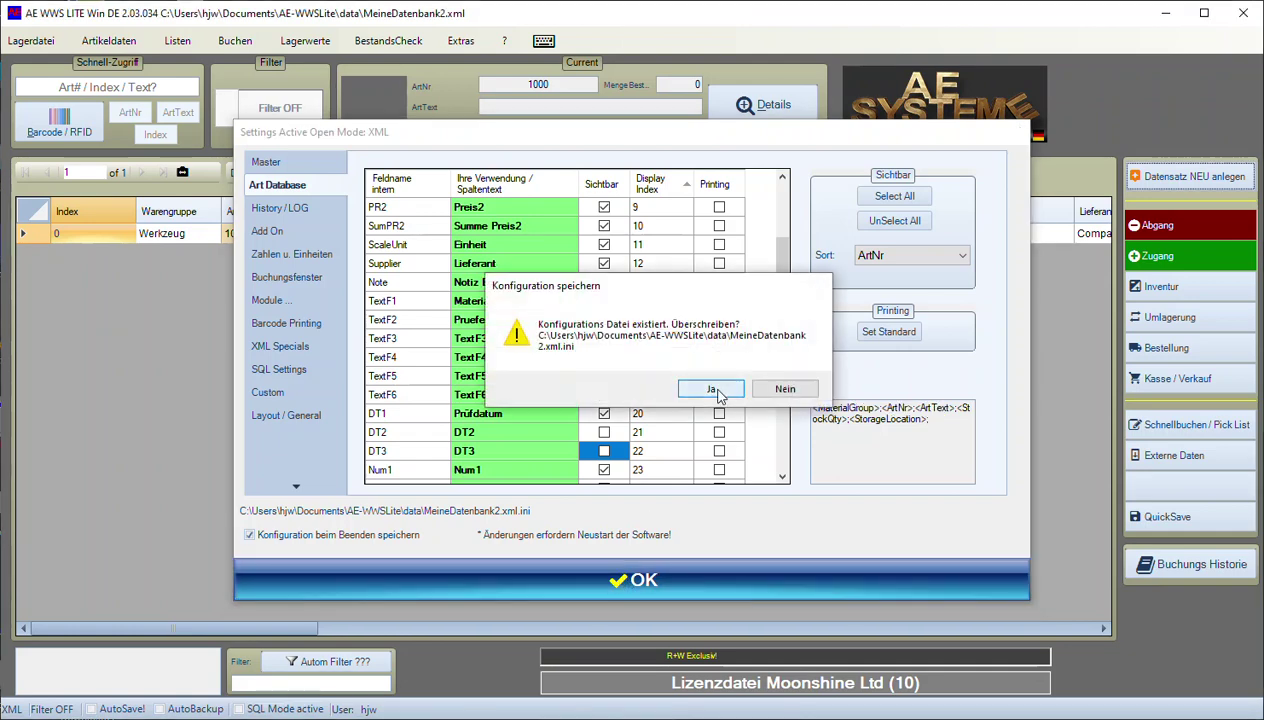
pyautogui.click(715, 390)
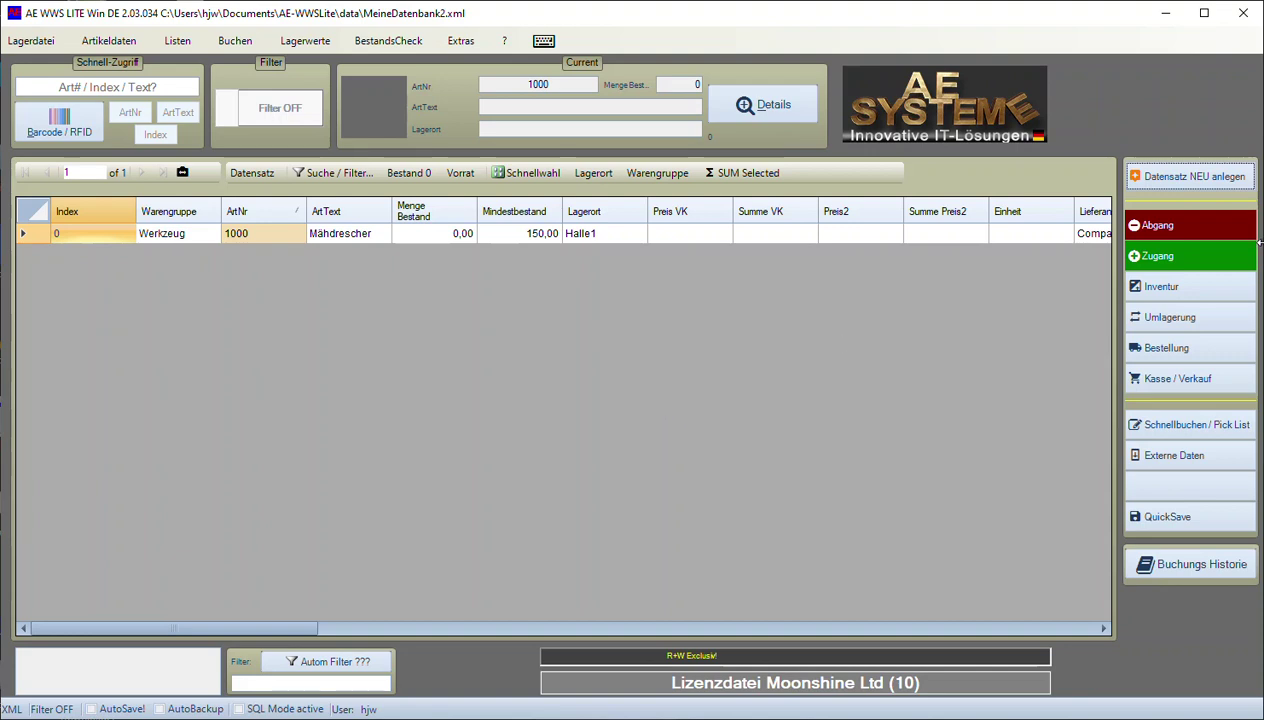
# Step: Create a new article record with article number 2000 and an initial stock quantity of 0
pyautogui.click(1179, 178)
pyautogui.write('2')
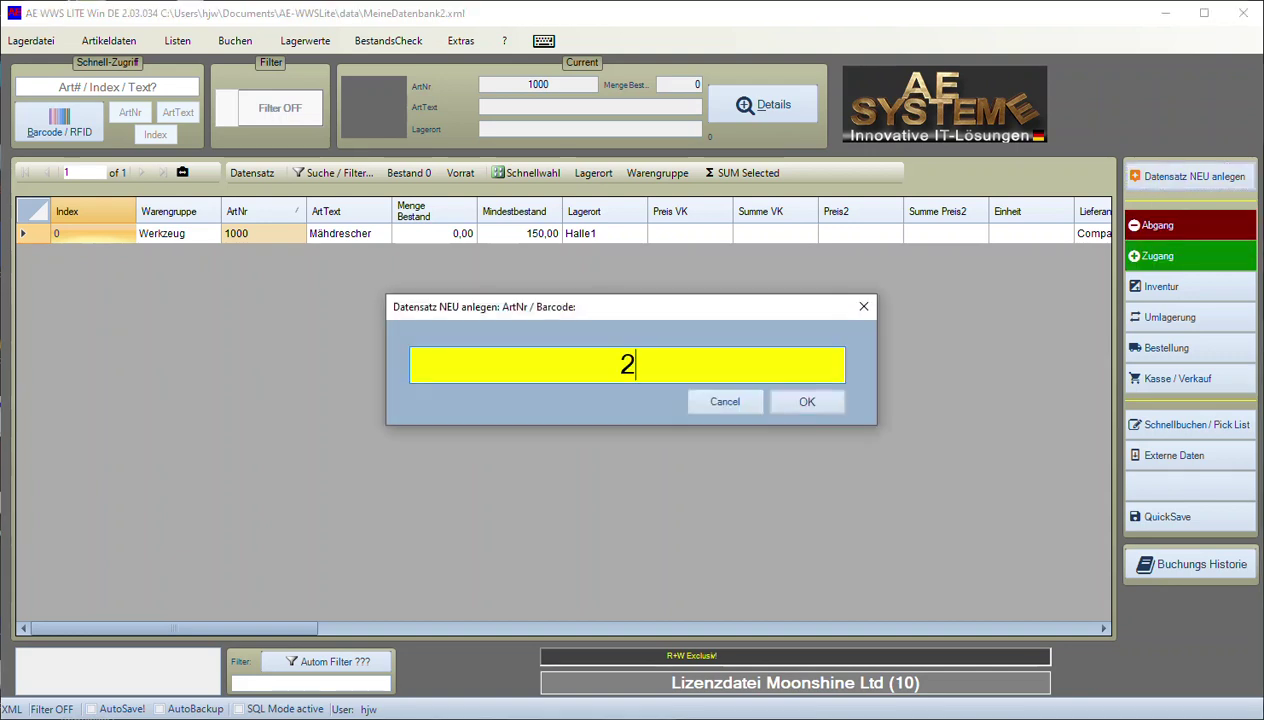
pyautogui.write('000')
pyautogui.press('Return')
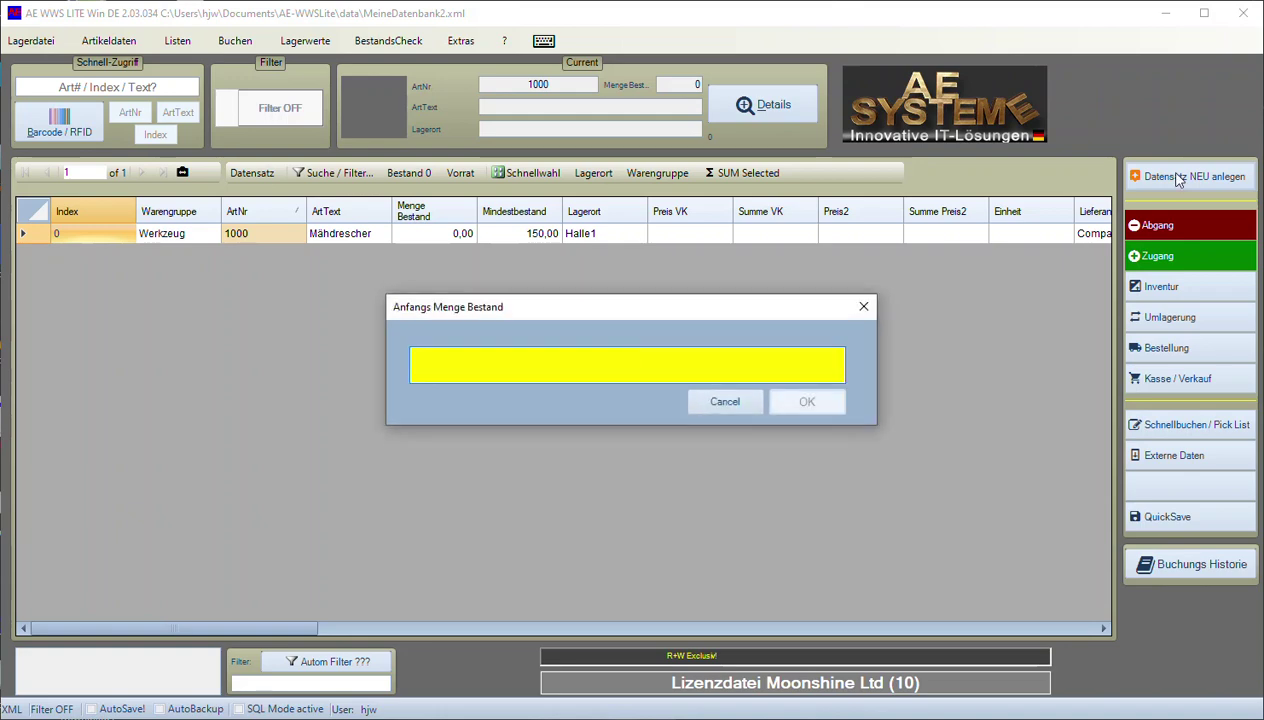
pyautogui.write('0')
pyautogui.press('Return')
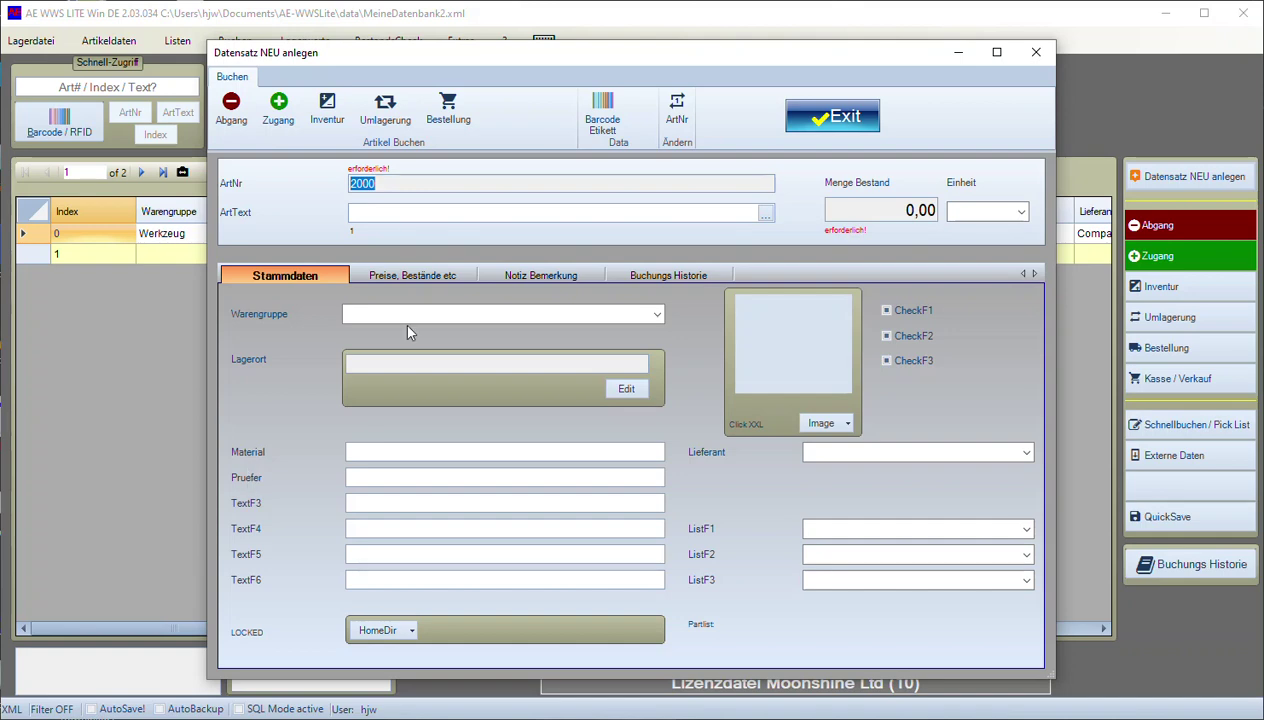
# Step: Set article 2000's ArtText to Schubkarre and its Warengruppe to Sonderartikel, and close the record
pyautogui.click(405, 283)
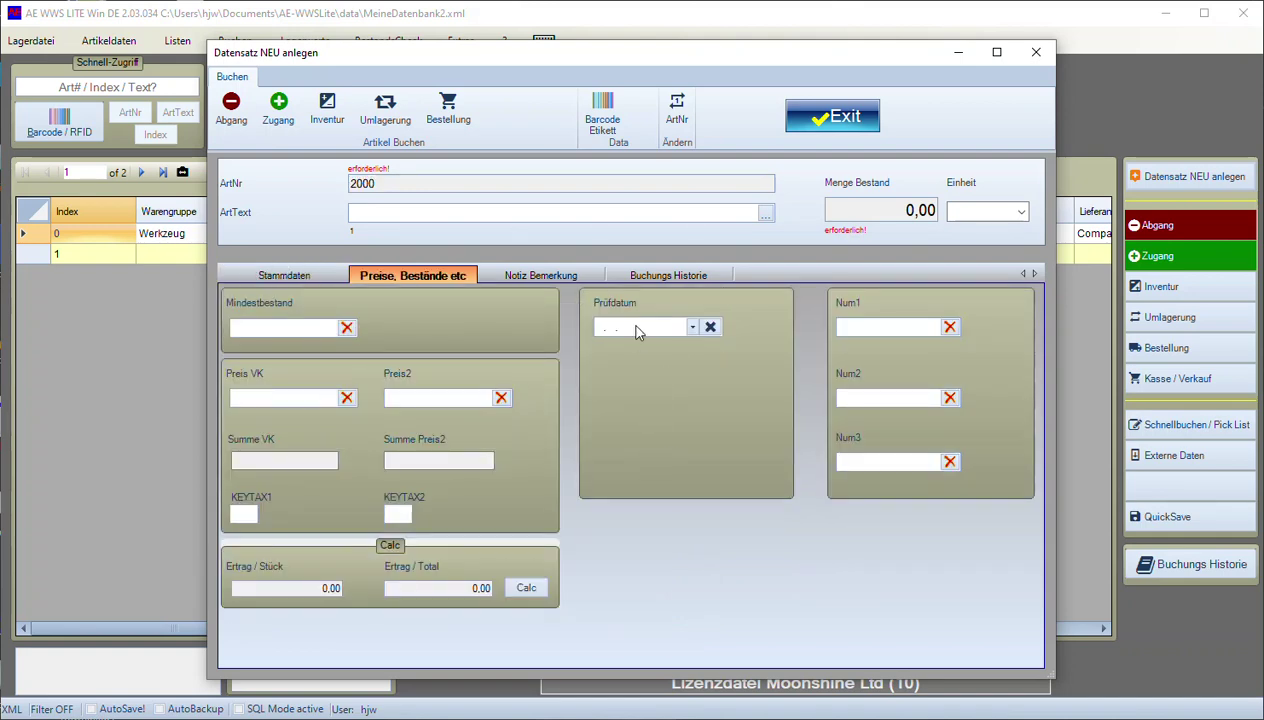
pyautogui.click(310, 277)
pyautogui.click(411, 214)
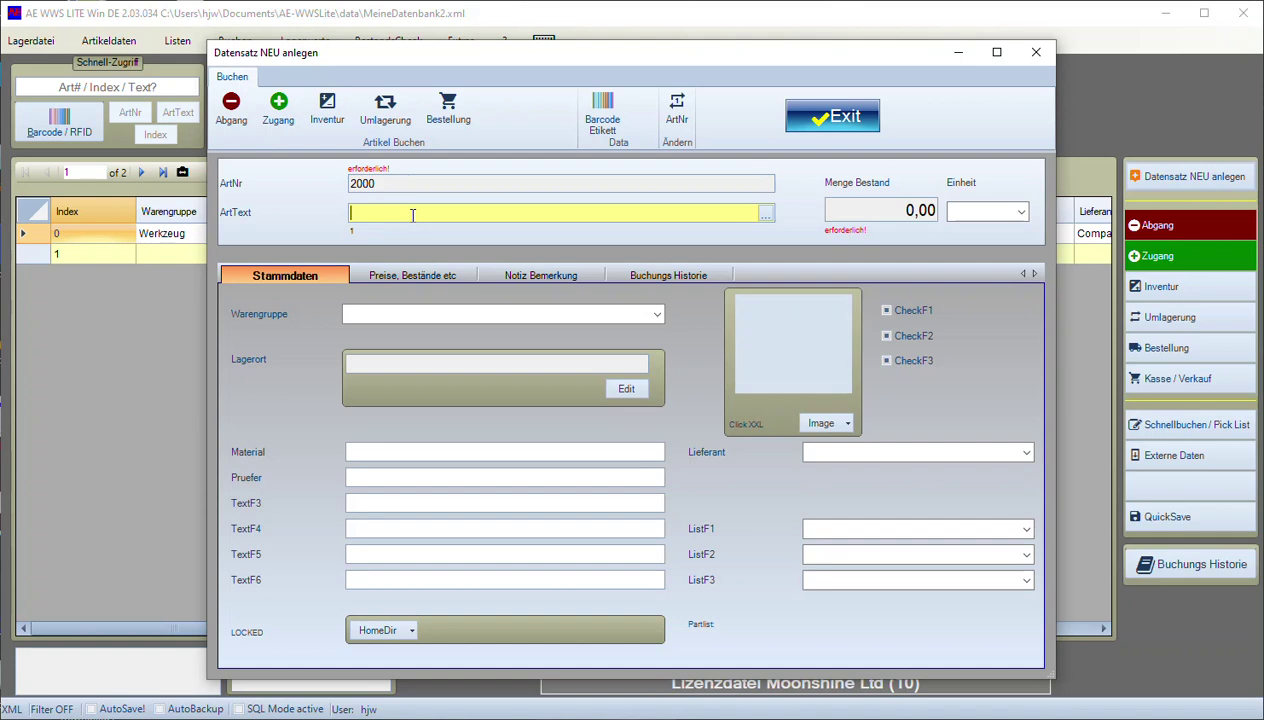
pyautogui.write('Schubkarre')
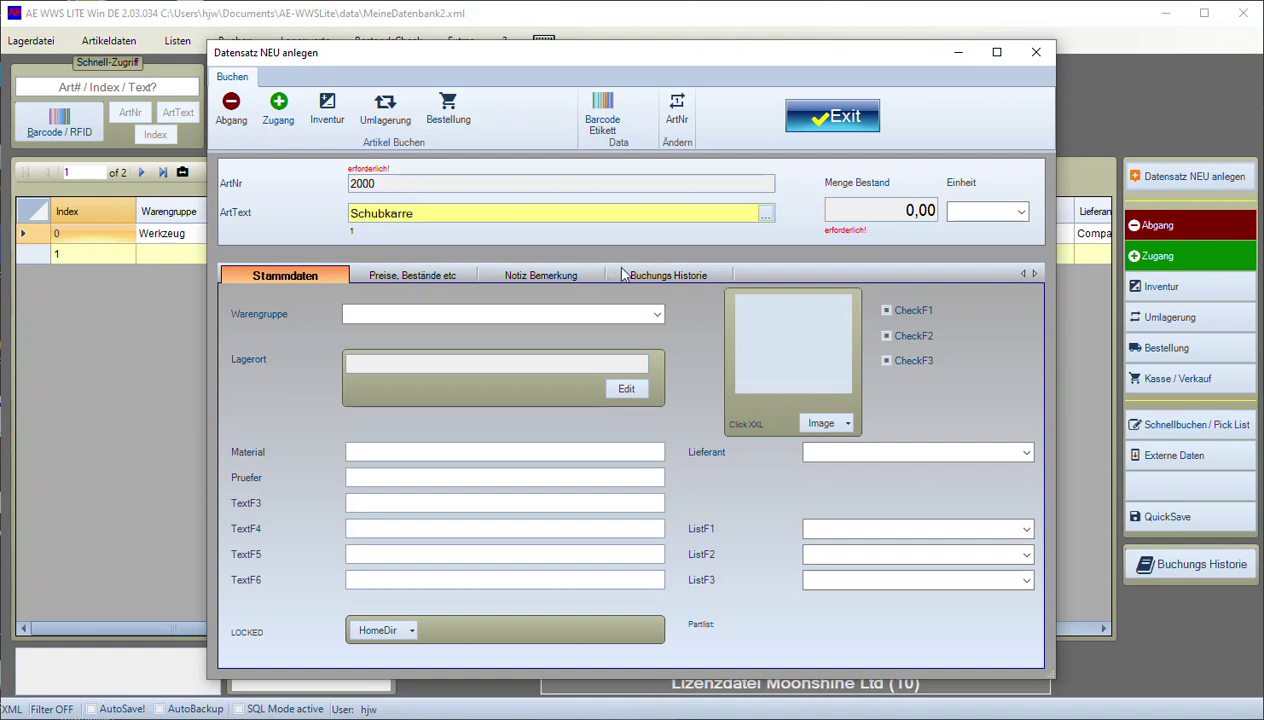
pyautogui.click(657, 315)
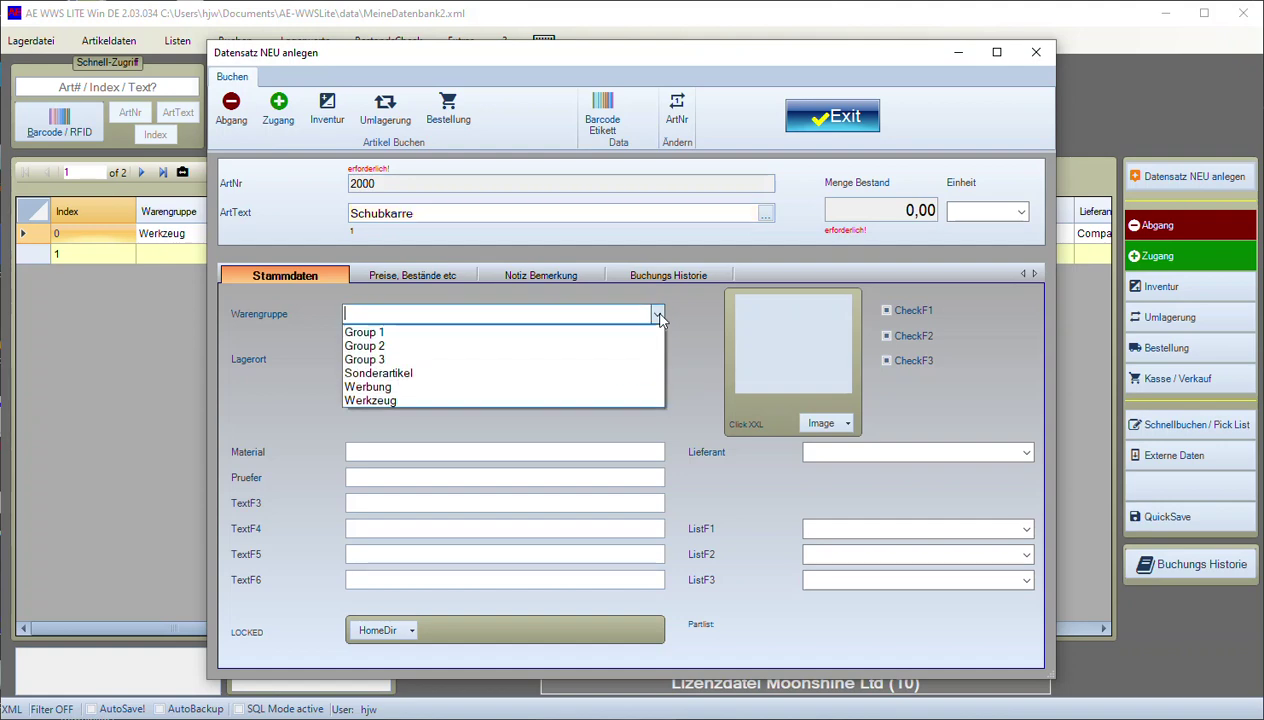
pyautogui.click(411, 374)
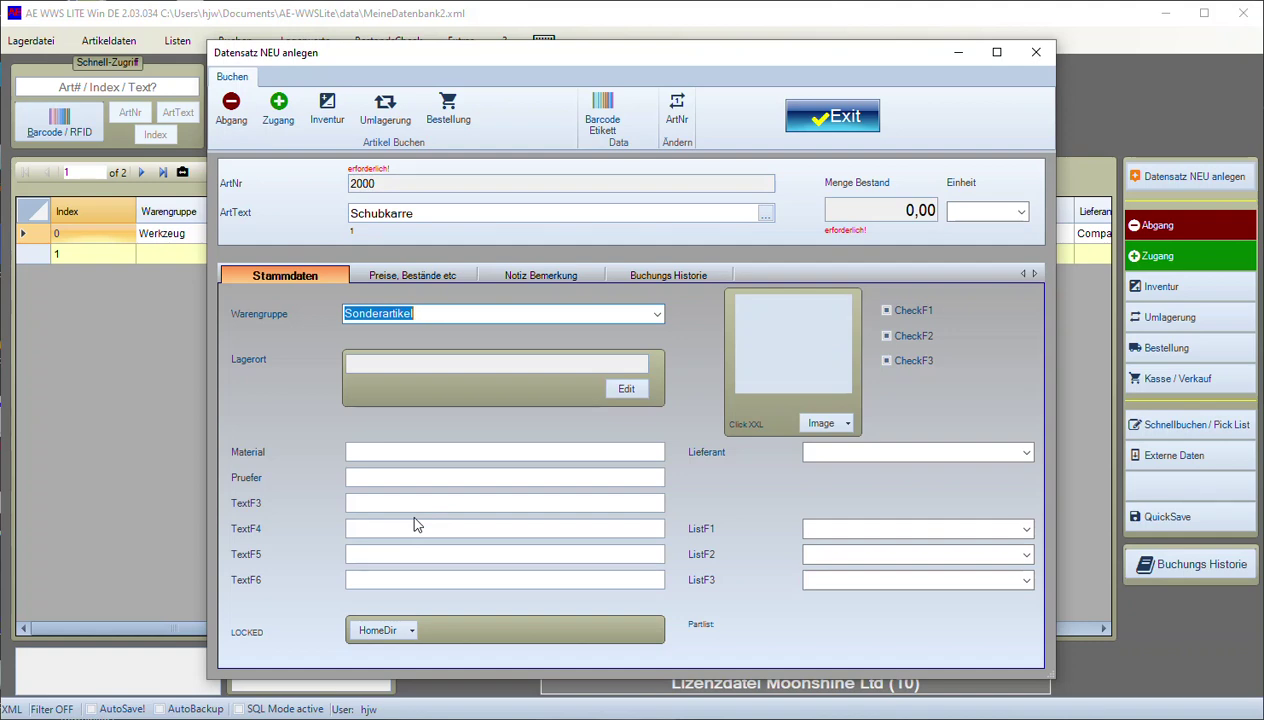
pyautogui.click(827, 124)
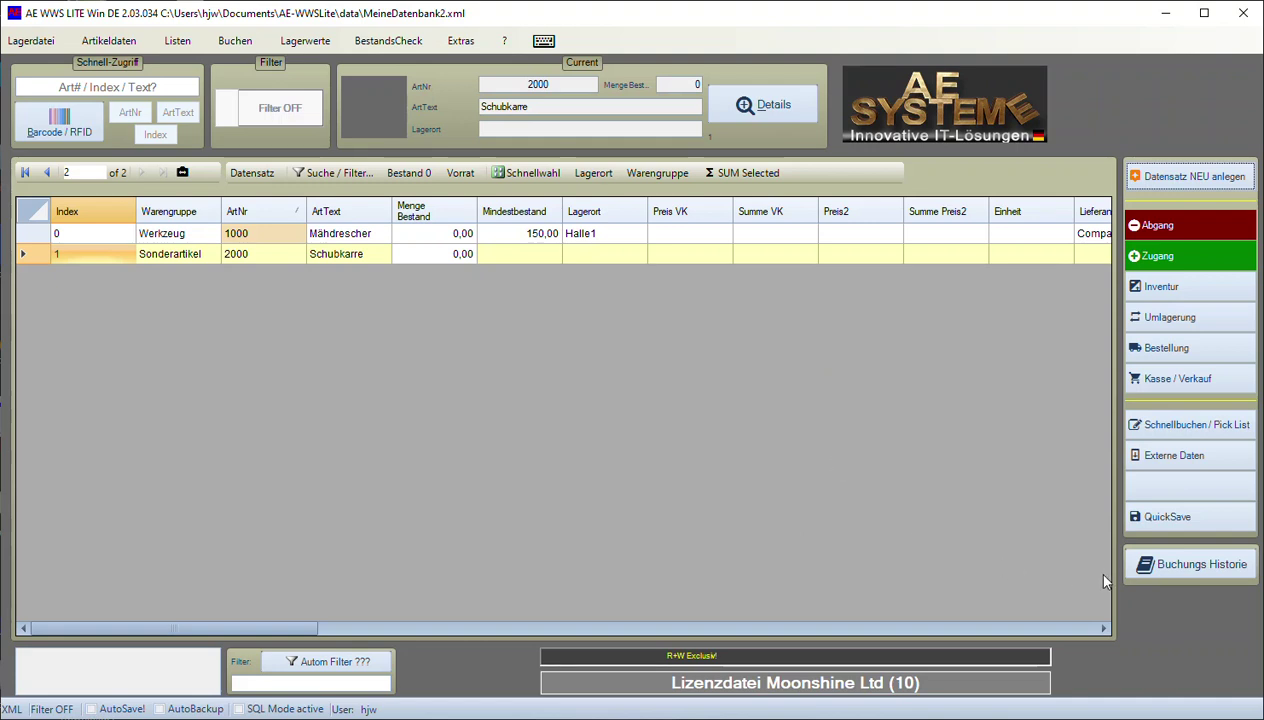
# Step: Review the overall Buchungs Historie of the database and return to the article list
pyautogui.click(1140, 564)
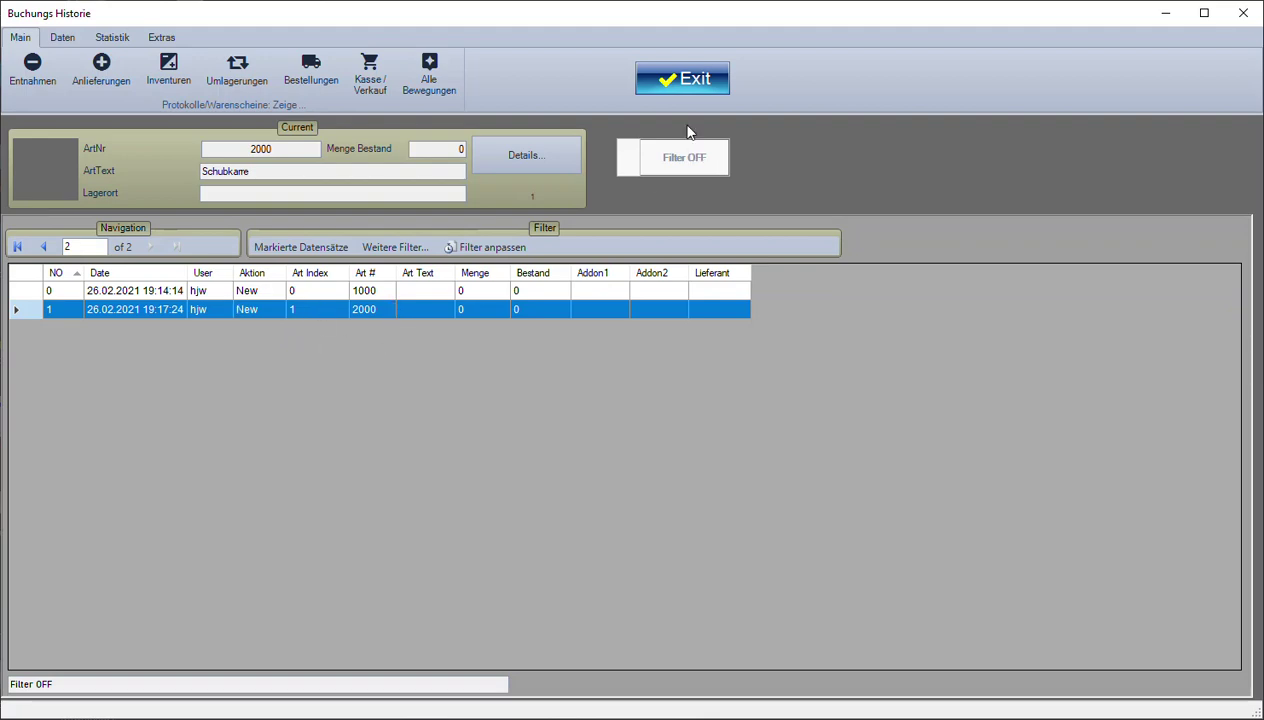
pyautogui.click(682, 78)
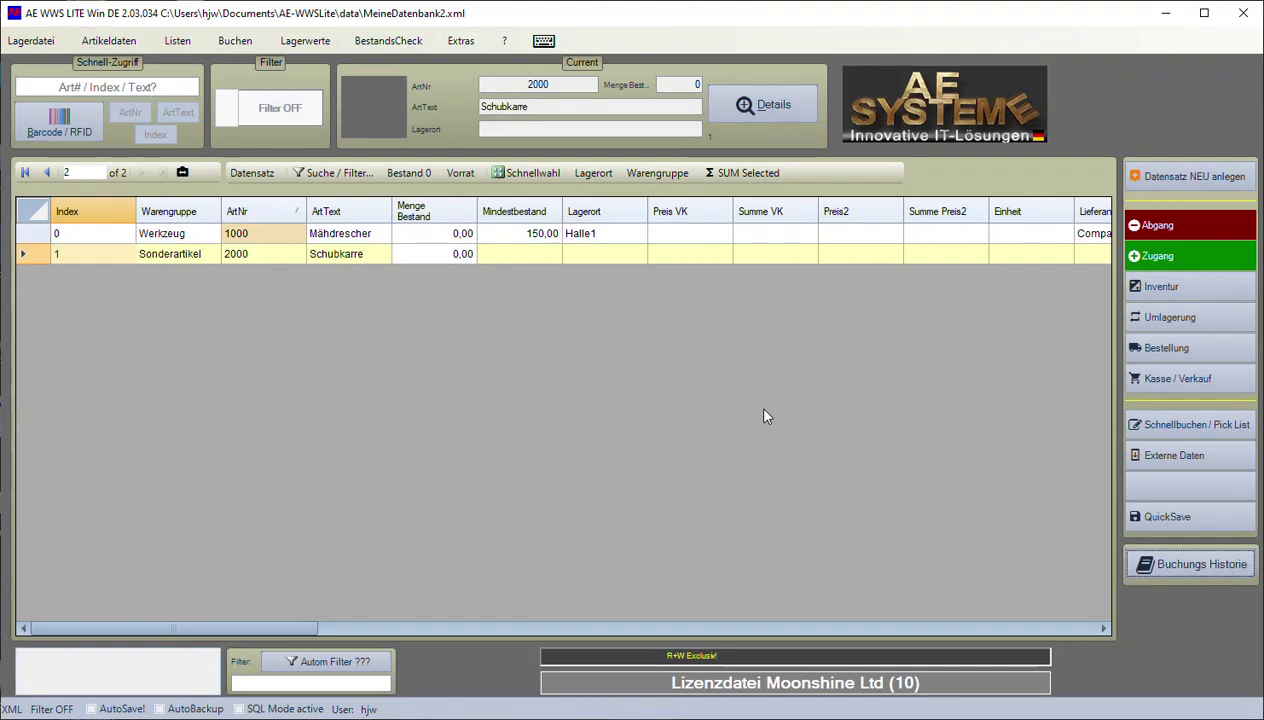